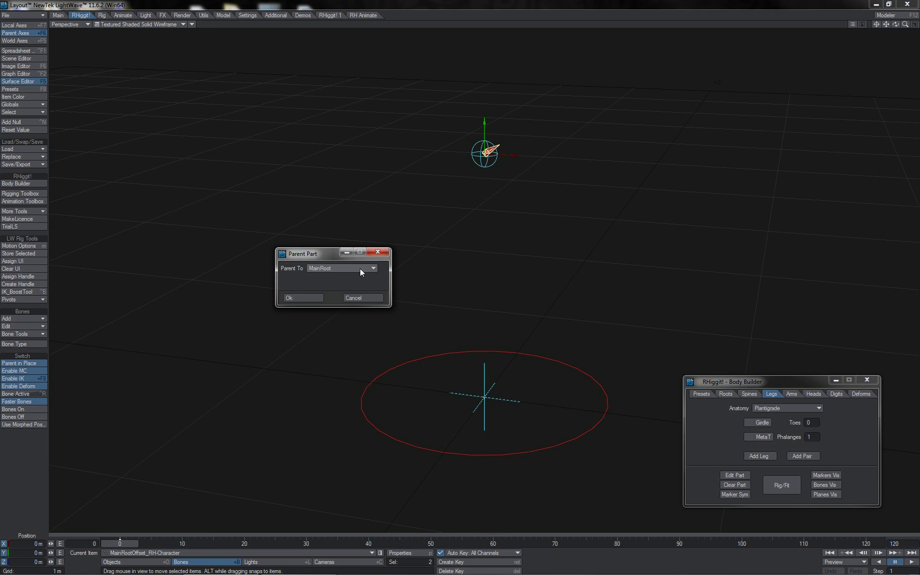
Parent the new leg to MainRoot, move its Leg1_Root marker to about 201 mm on X, and switch the rig on
click(314, 299)
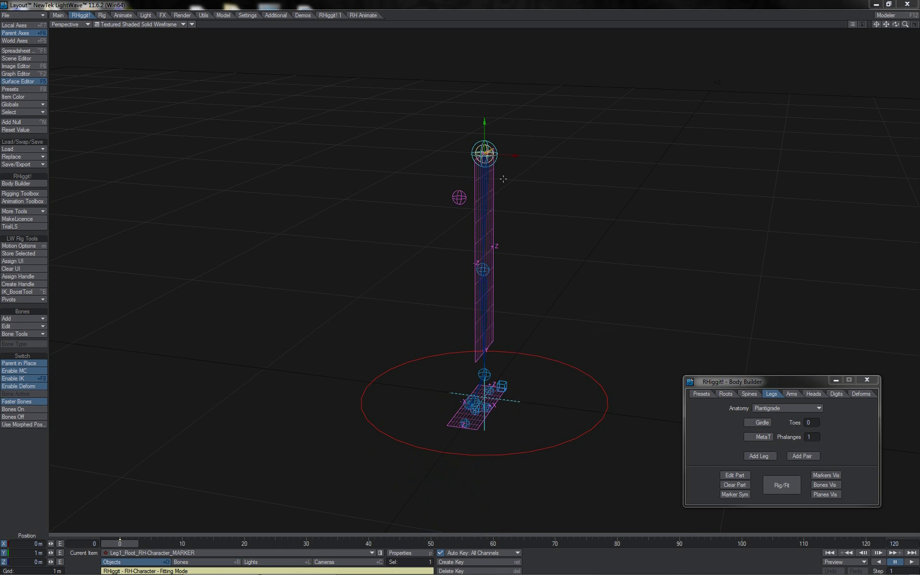
drag(511, 159, 563, 161)
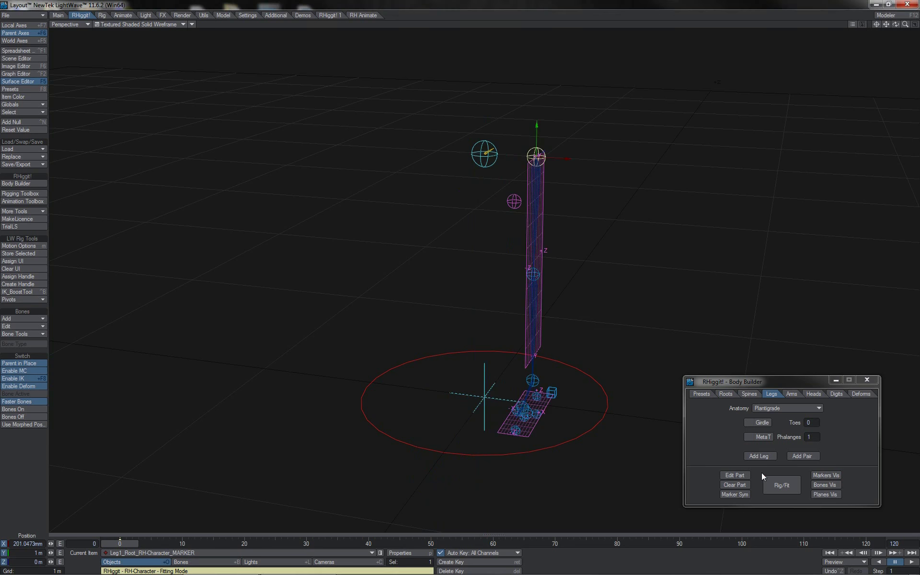
click(778, 489)
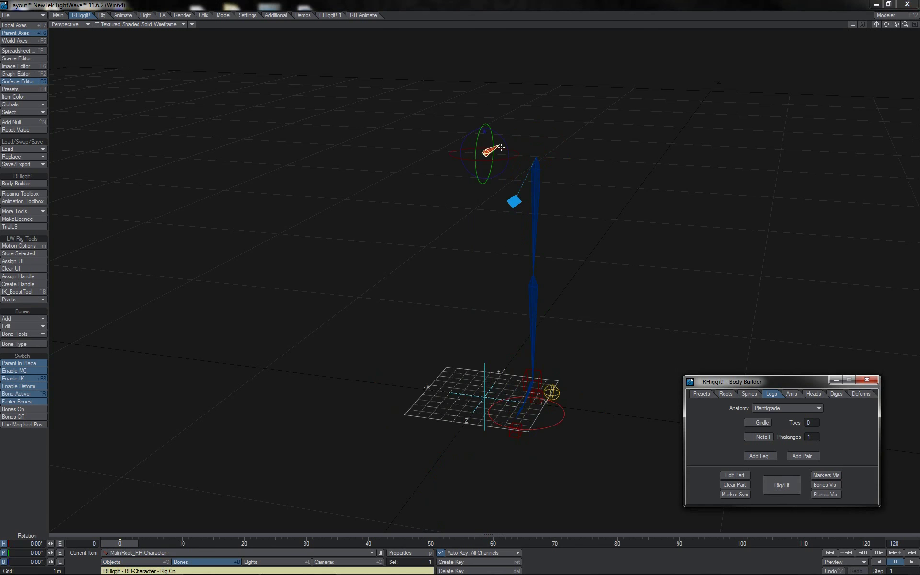
Test-move the MainRoot bone to see how the leg follows it
key(t)
drag(522, 124, 473, 115)
Examine MainRootOffset and Leg1_RootItem in the Scene Editor hierarchy, and collapse the Leg1_RootItem branch
click(36, 57)
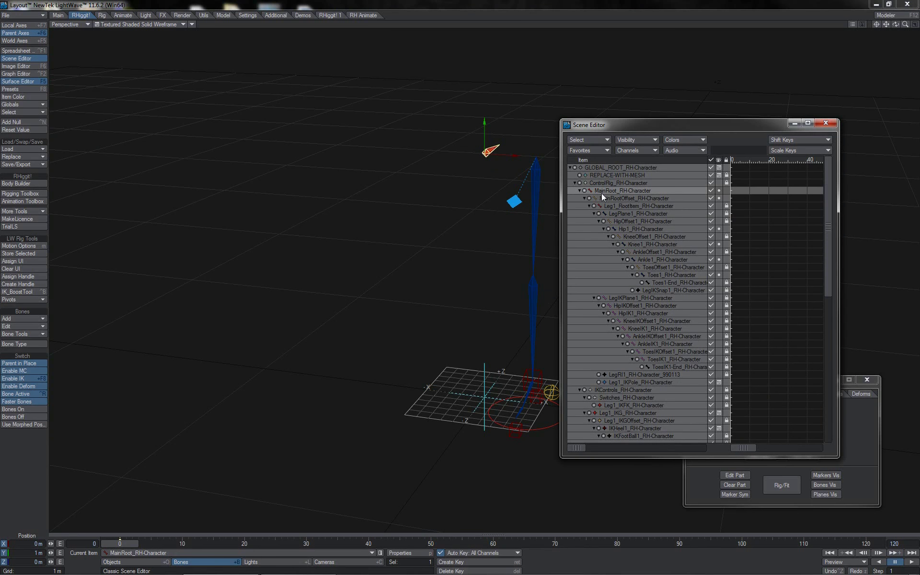
click(604, 199)
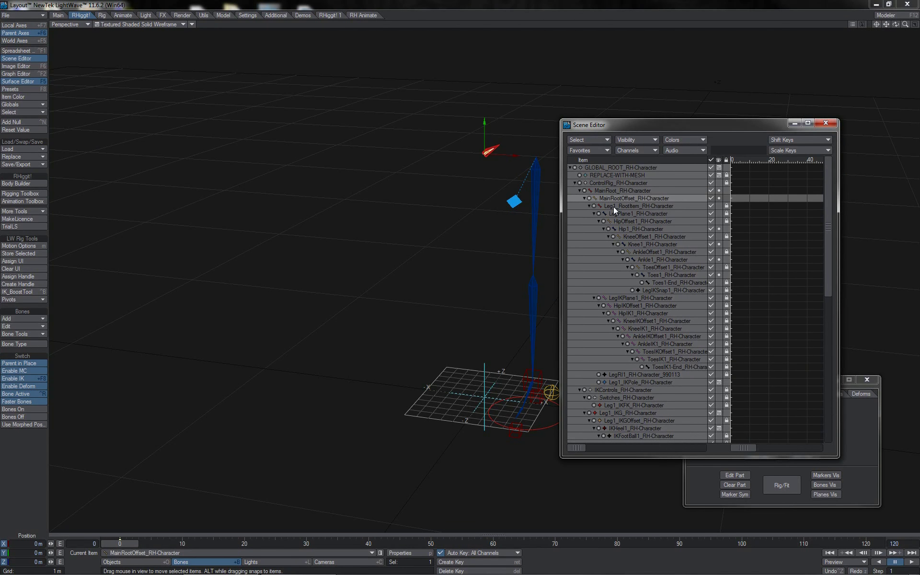
click(614, 209)
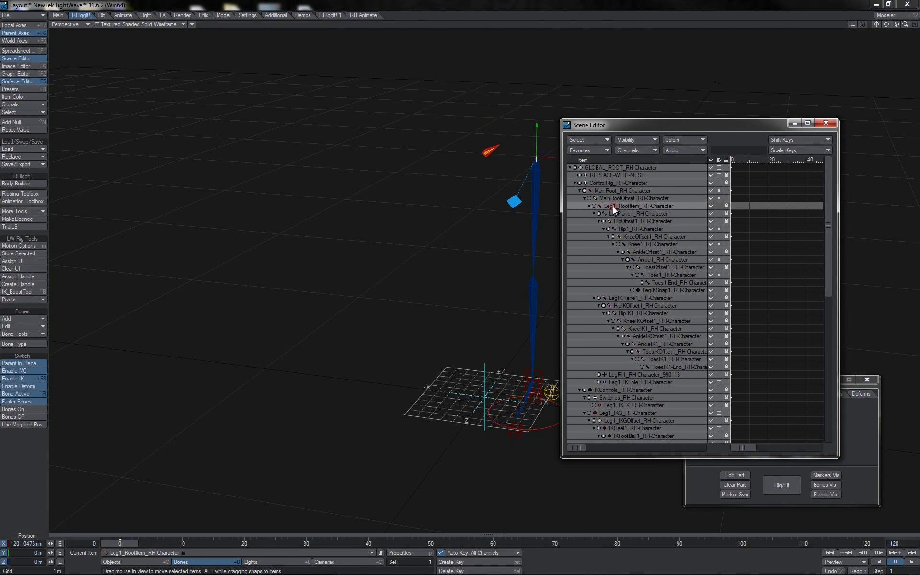
click(588, 206)
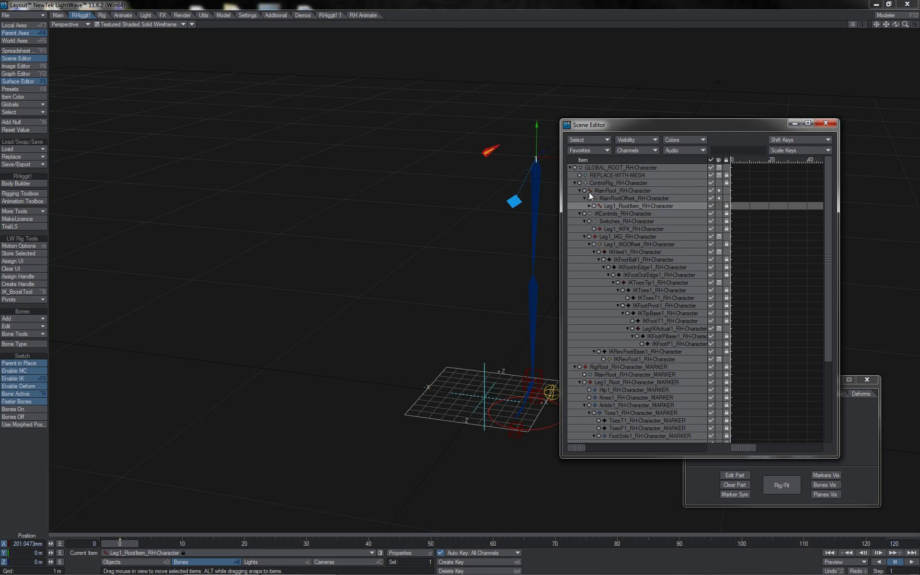
Test-move the MainRootOffset bone and undo the move
click(615, 198)
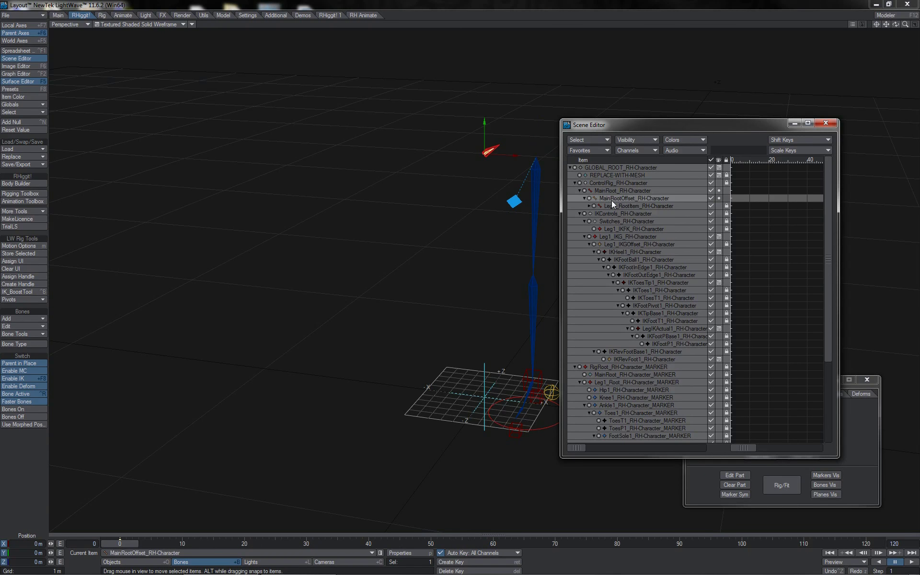
drag(523, 128, 505, 125)
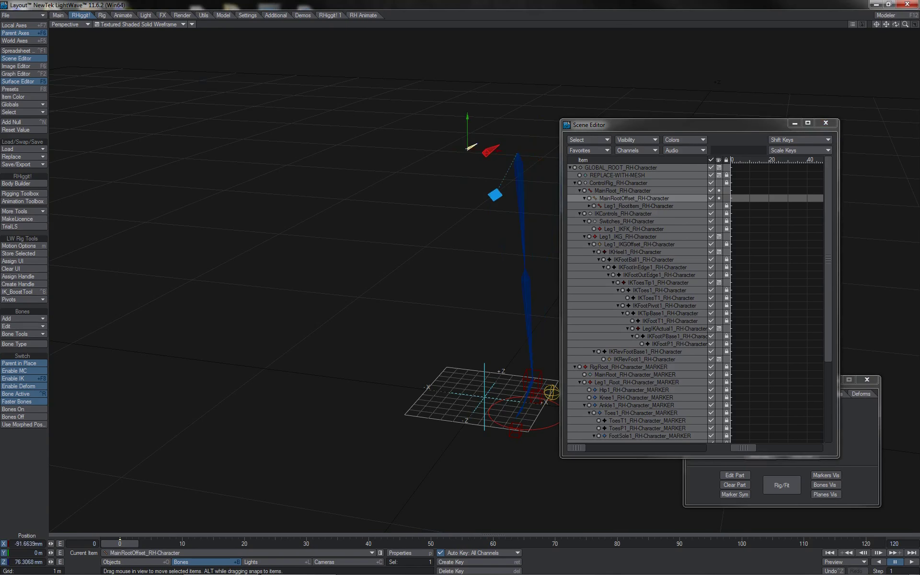
key(ctrl+z)
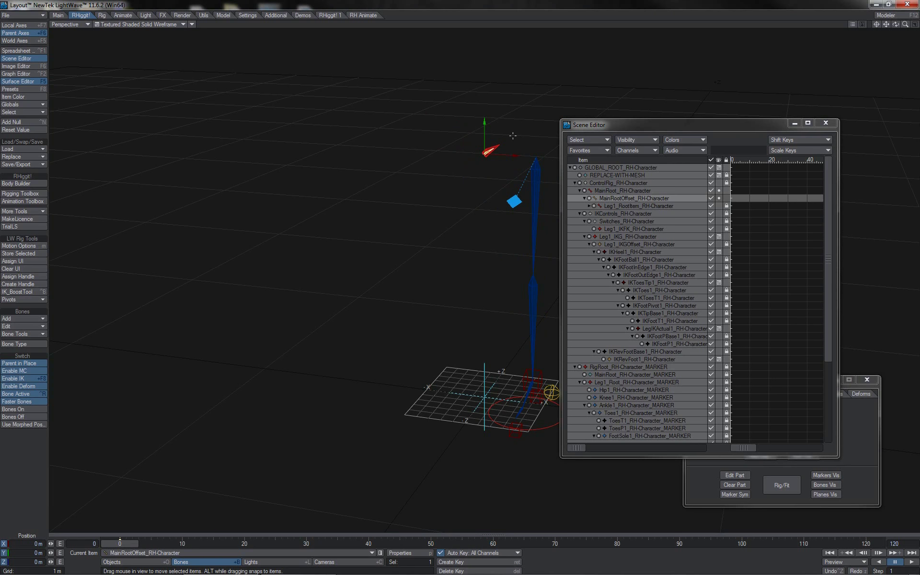
Test-move the MainRoot bone, undo the move, and close the Scene Editor
key(Up)
mouse_move(512, 135)
mouse_down()
mouse_move(467, 132)
mouse_move(523, 136)
mouse_move(496, 137)
mouse_up()
key(ctrl+z)
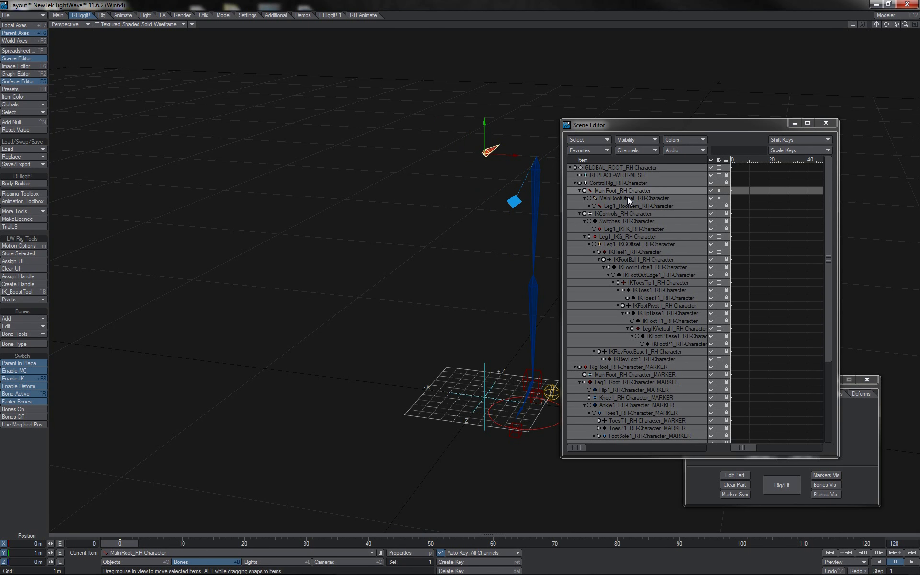
key(Escape)
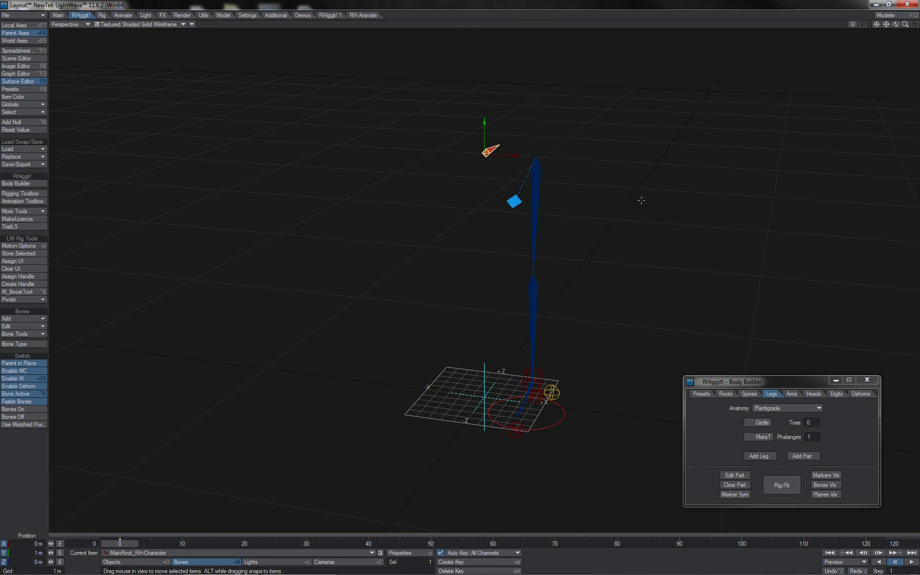
click(835, 394)
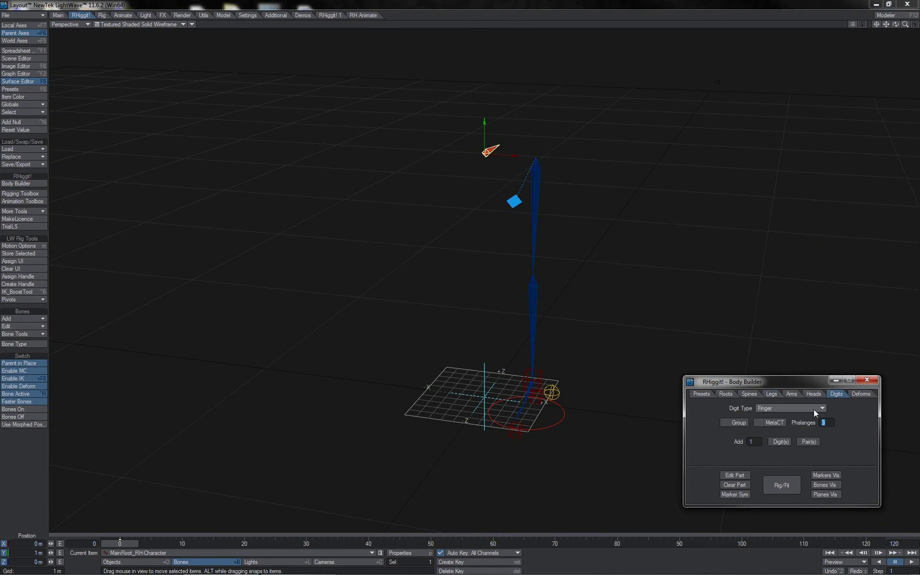
click(782, 442)
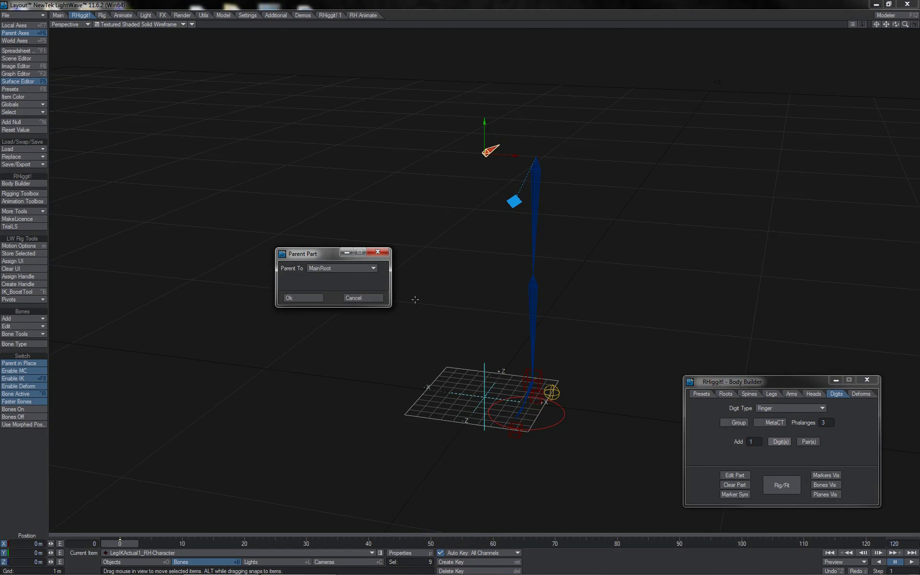
click(369, 269)
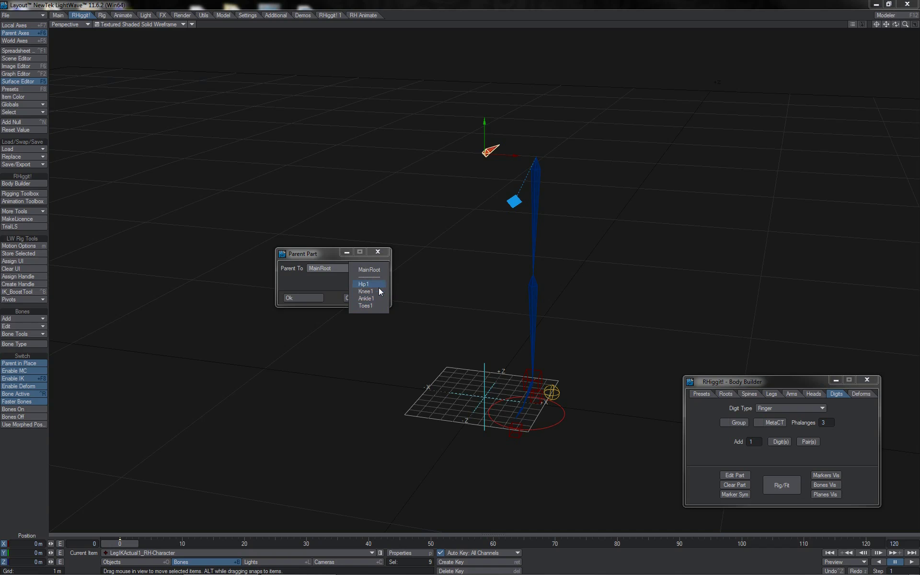
click(342, 283)
click(352, 297)
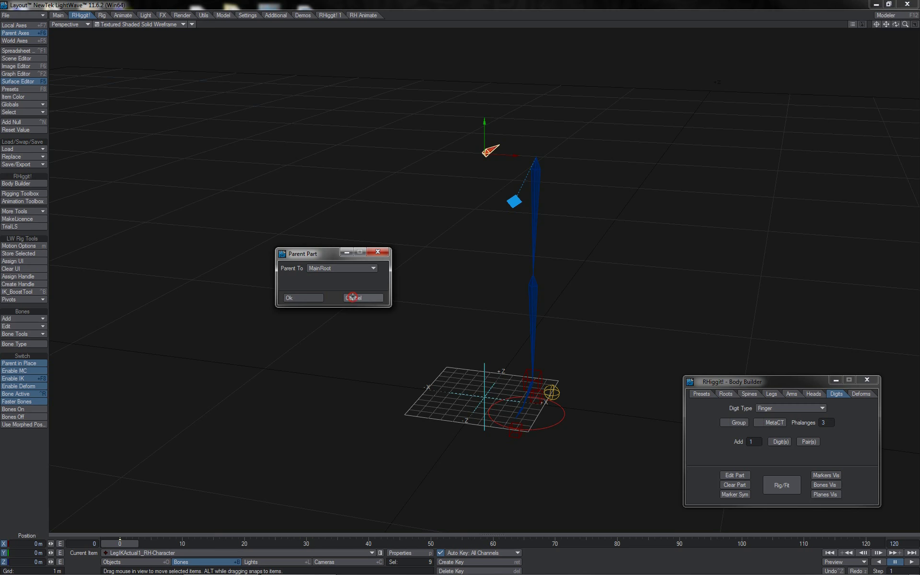
Expand the Leg1_RootItem branch in the Scene Editor and examine the leg's bone hierarchy
click(42, 59)
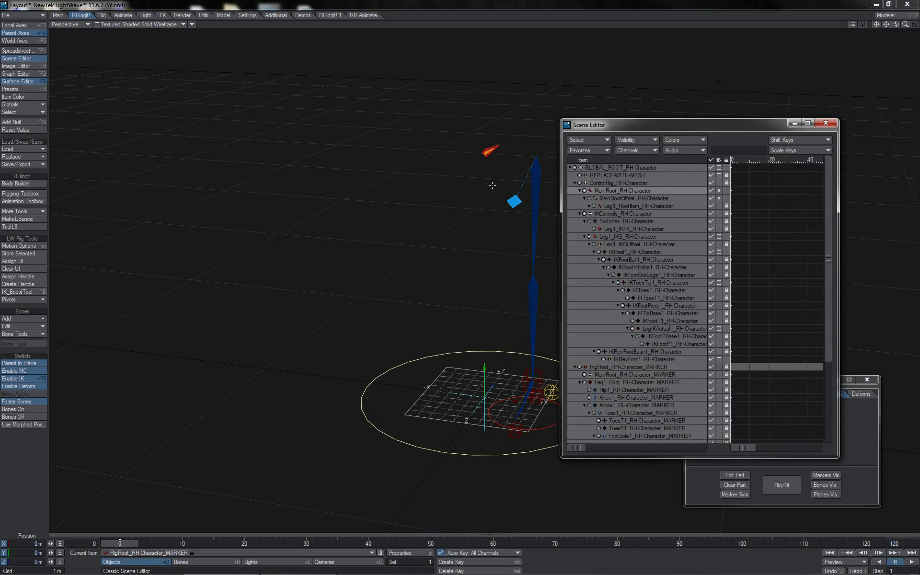
click(588, 206)
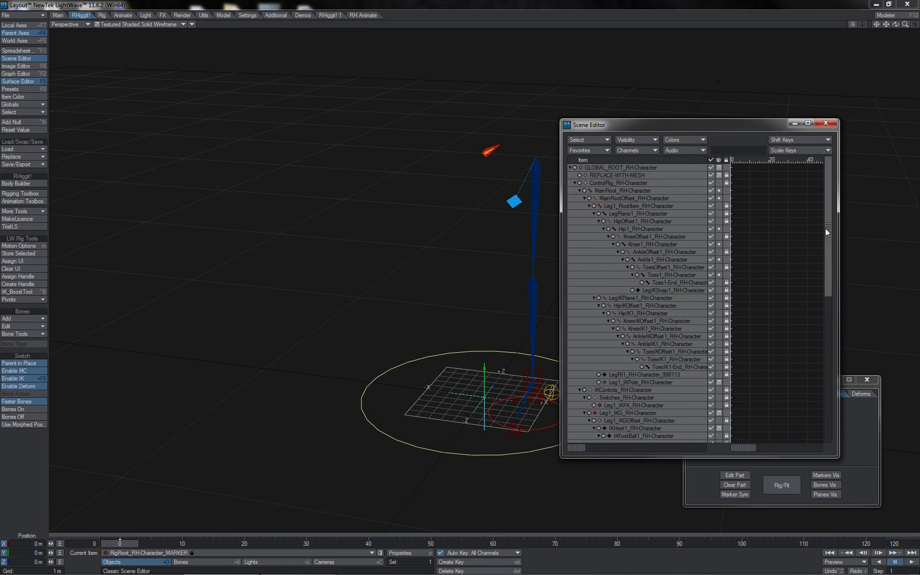
mouse_move(827, 228)
mouse_down()
mouse_move(838, 355)
mouse_move(832, 384)
mouse_move(827, 223)
mouse_up()
Add one finger digit with three phalanges parented to Knee1, and switch the rig on
click(780, 441)
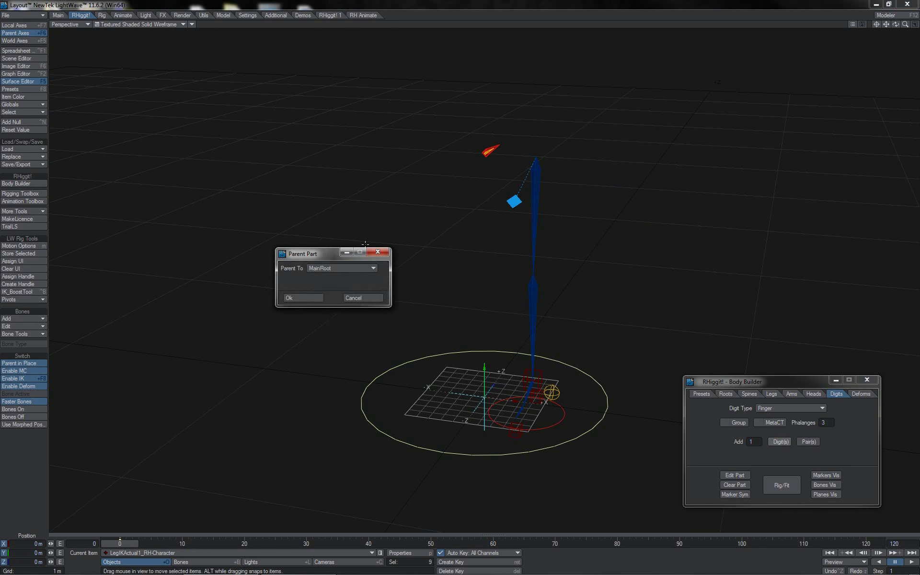
click(362, 269)
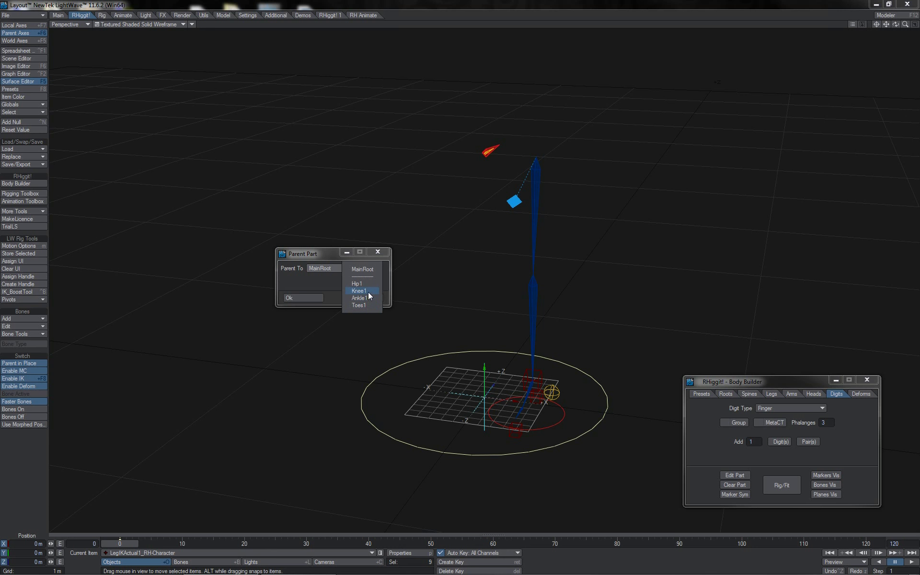
click(368, 291)
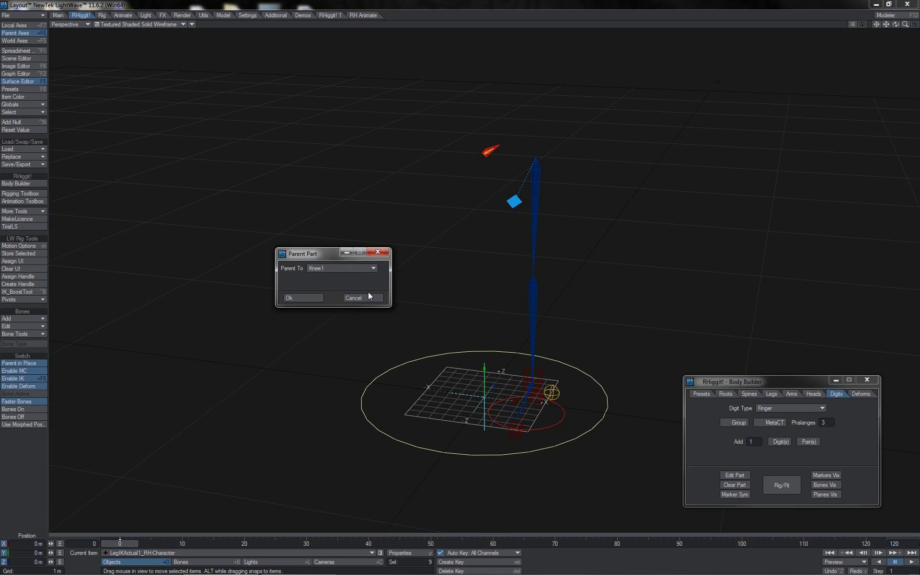
click(316, 299)
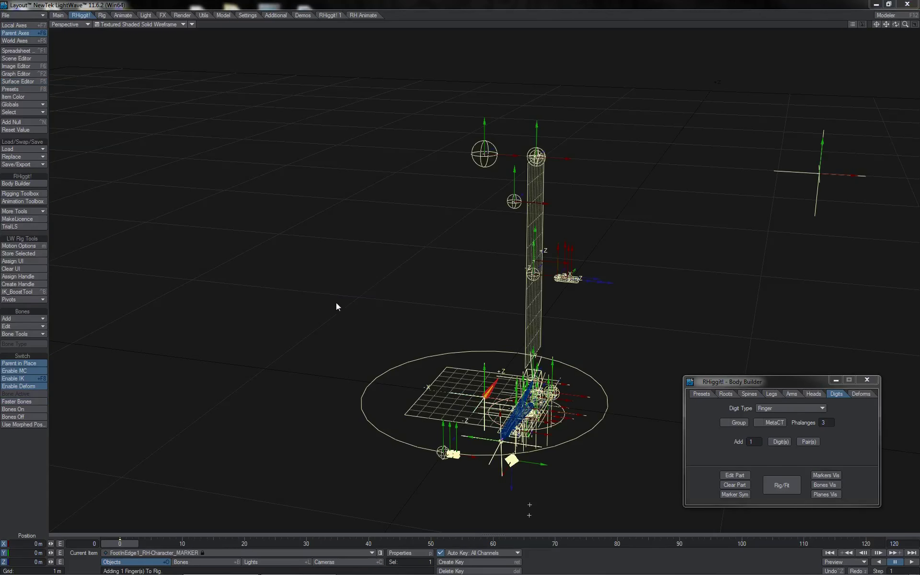
click(780, 485)
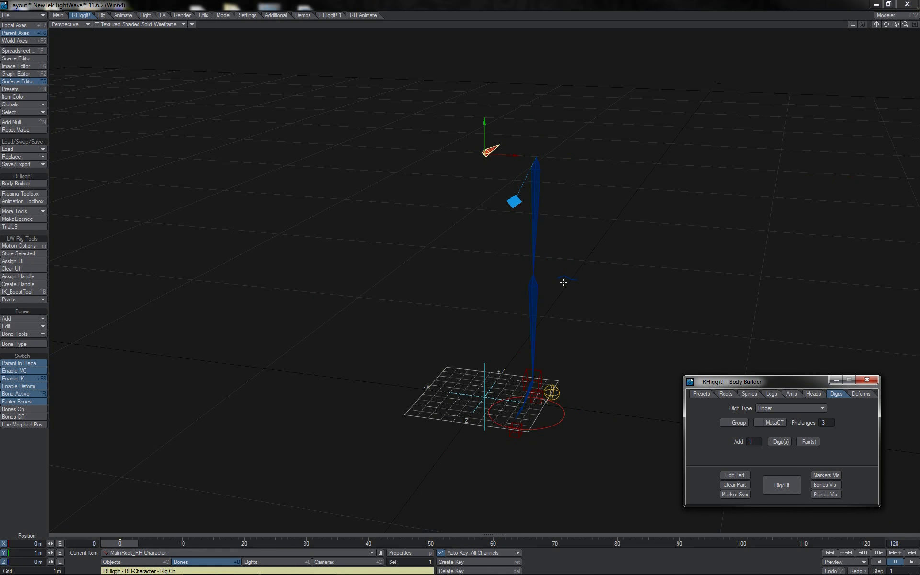
Select the new finger's first bone, test-raise the Leg1_IKG foot control, and undo that move
drag(905, 24, 918, 24)
click(632, 275)
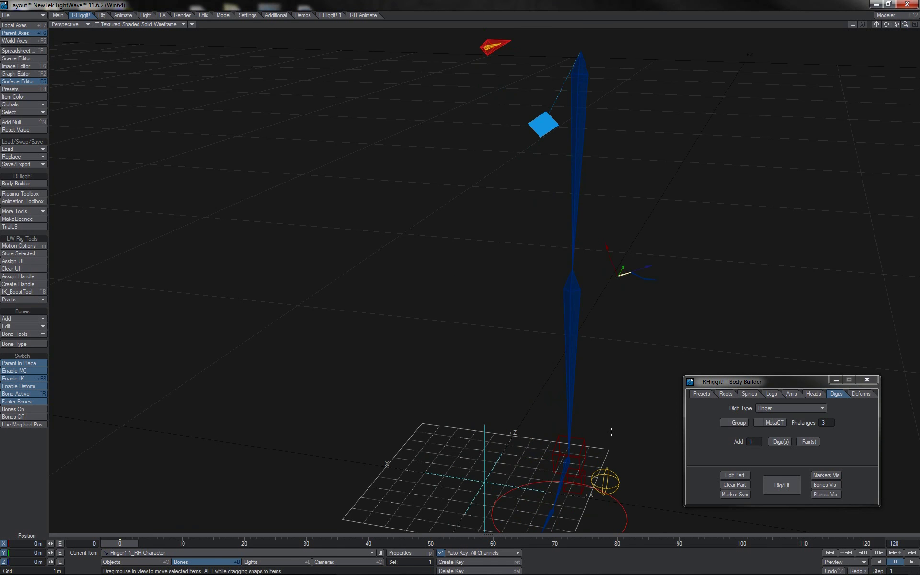
click(560, 487)
drag(559, 487, 559, 373)
key(ctrl+z)
Examine the items parented under Knee1 in the Scene Editor, collapsing the AnkleOffset1 and Finger1_RootItem branches
click(17, 58)
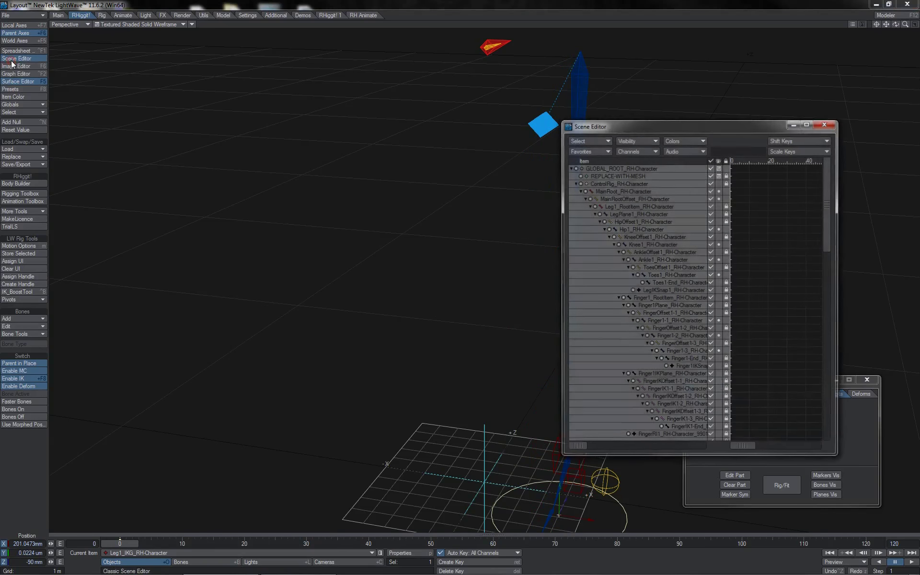
click(633, 238)
click(634, 245)
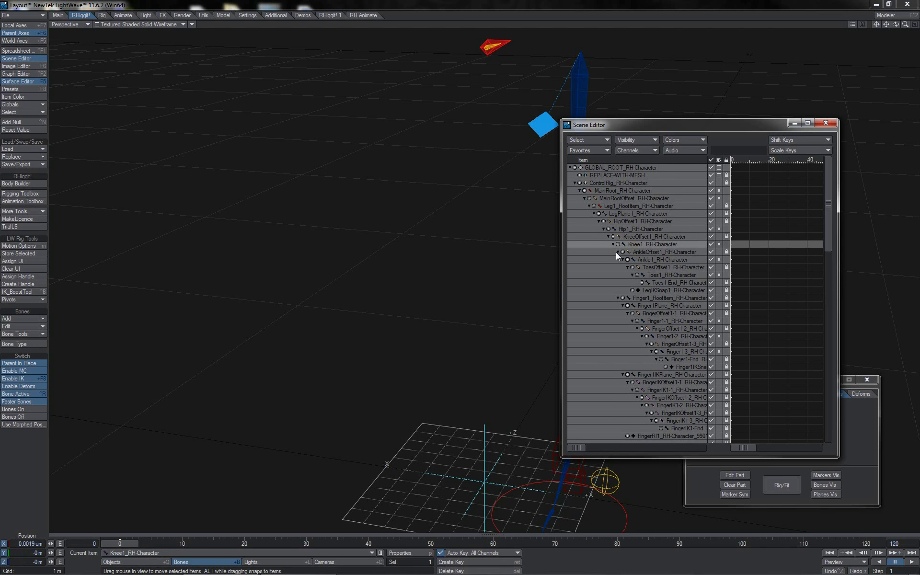
click(618, 252)
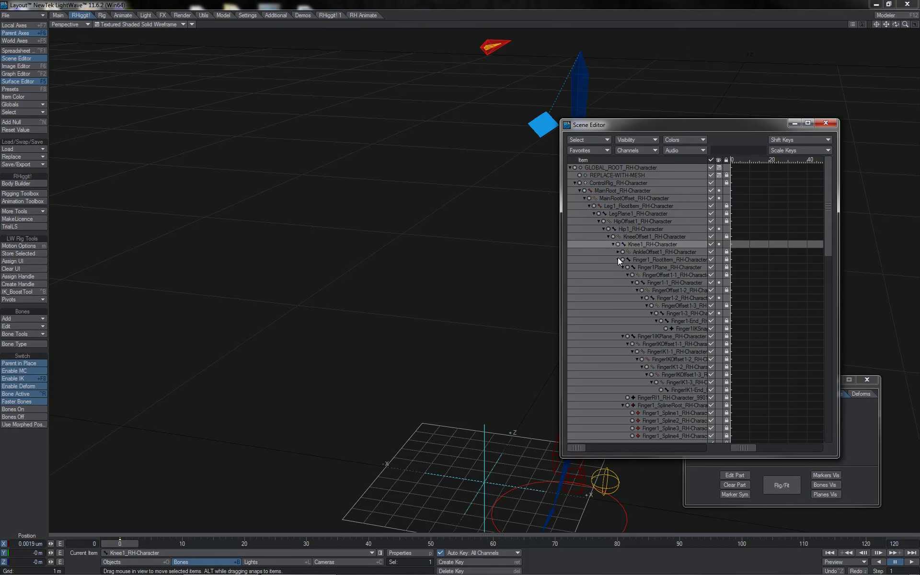
click(617, 259)
click(640, 260)
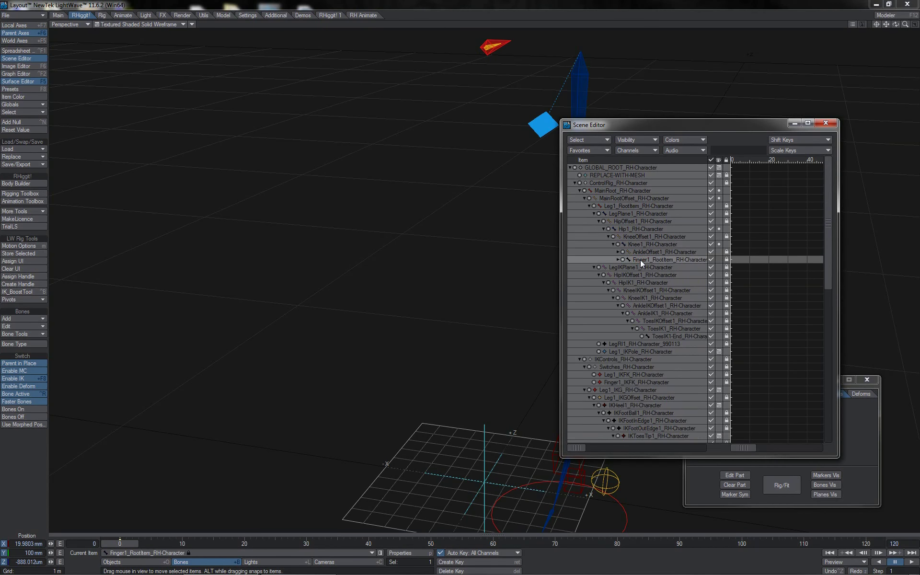
click(640, 245)
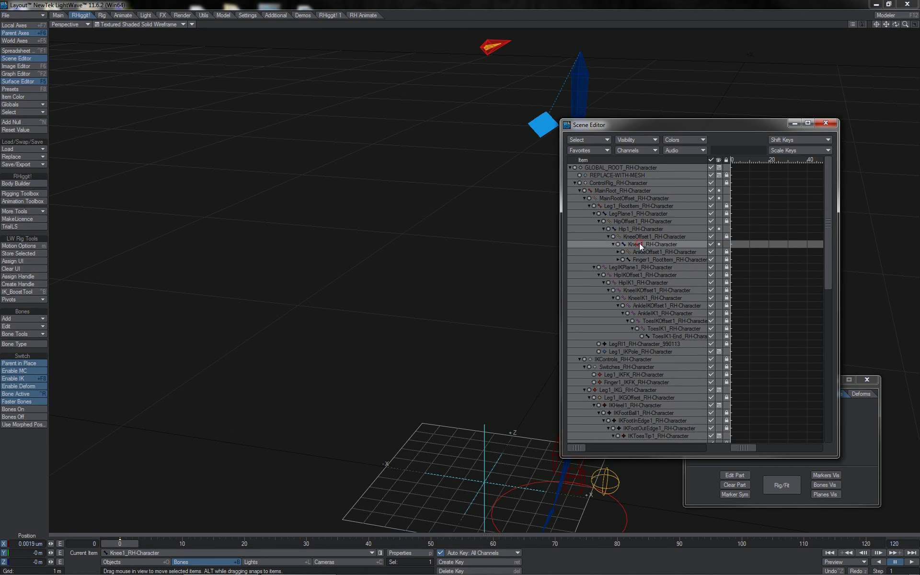
click(711, 175)
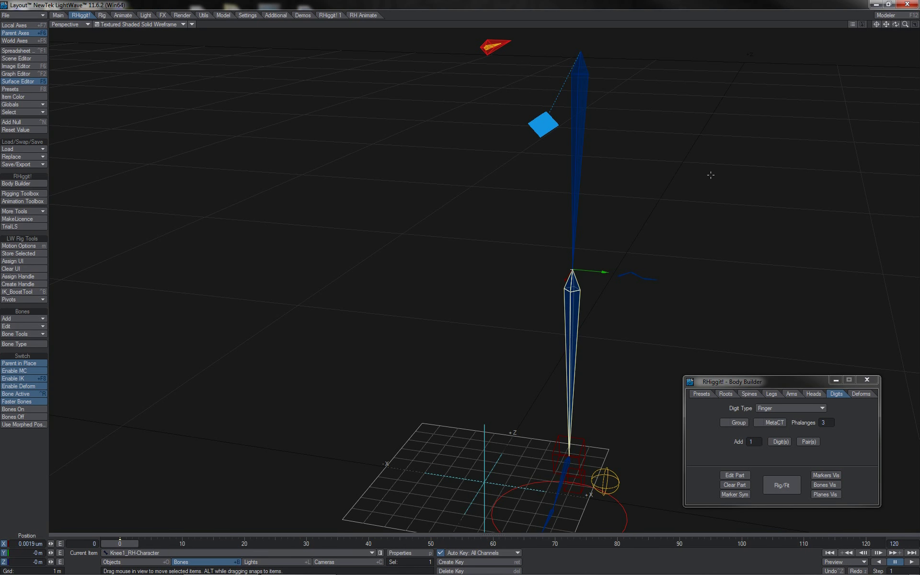
click(810, 394)
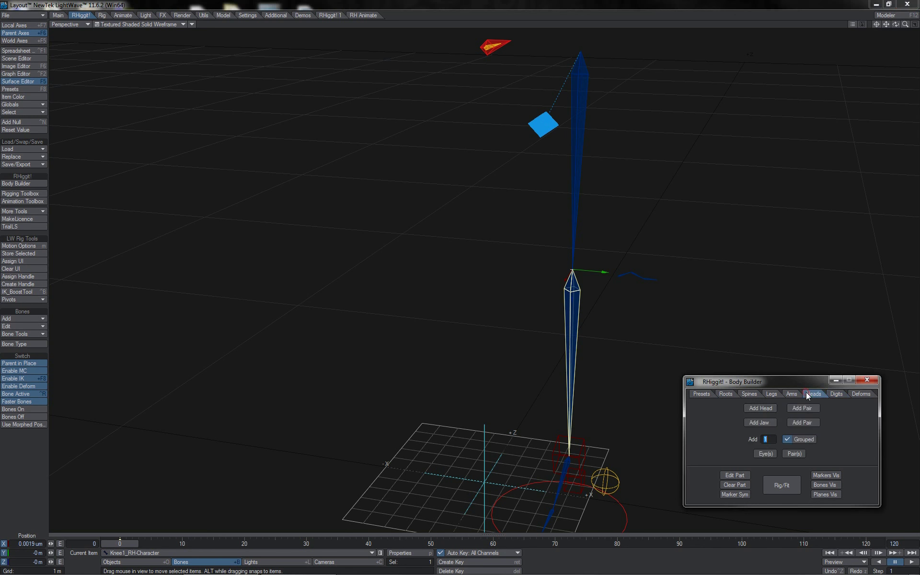
click(769, 408)
click(383, 268)
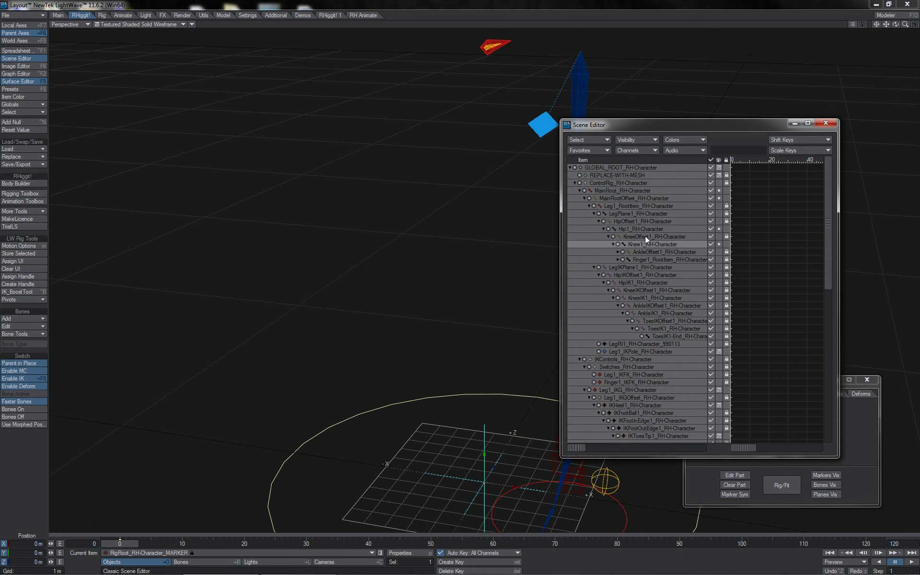
Compare the KneeOffset1 and Knee1 bones in the Scene Editor hierarchy
click(645, 236)
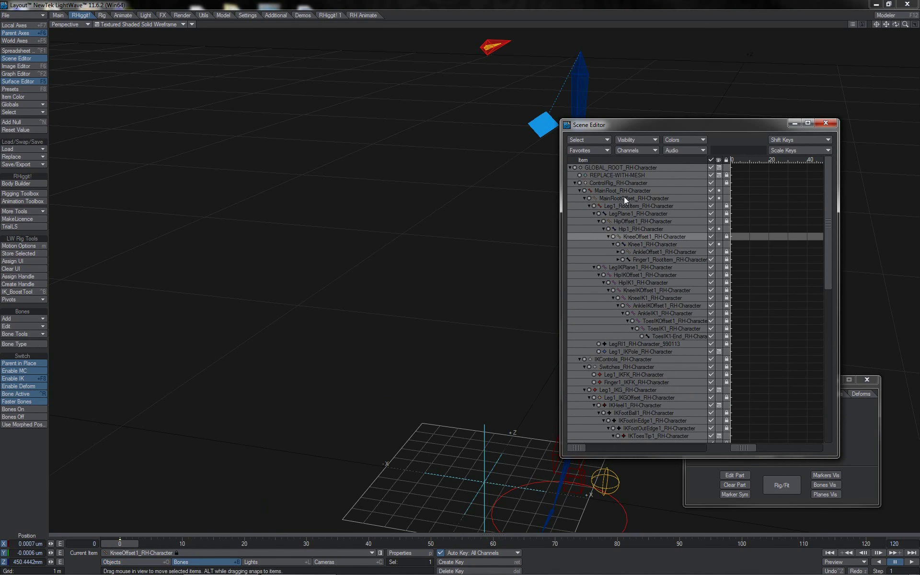
click(636, 244)
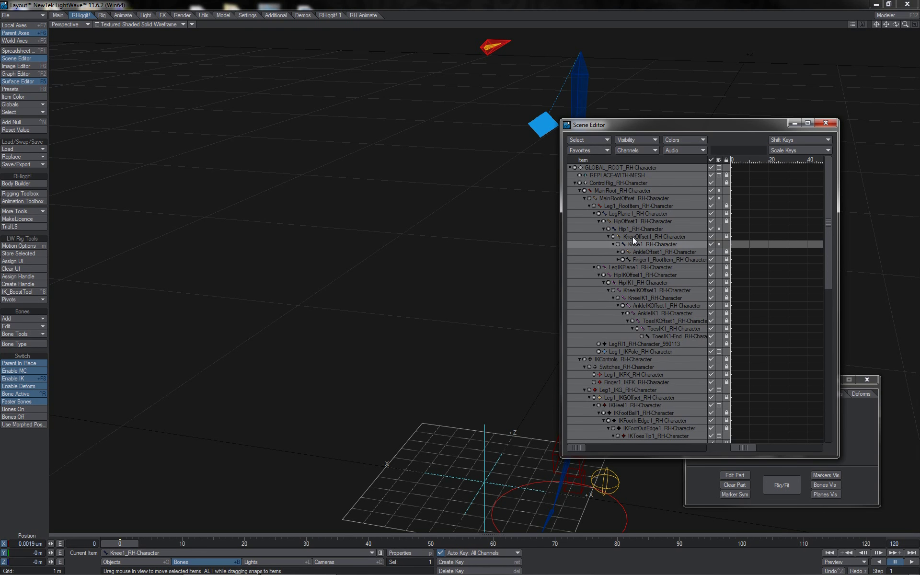
click(633, 236)
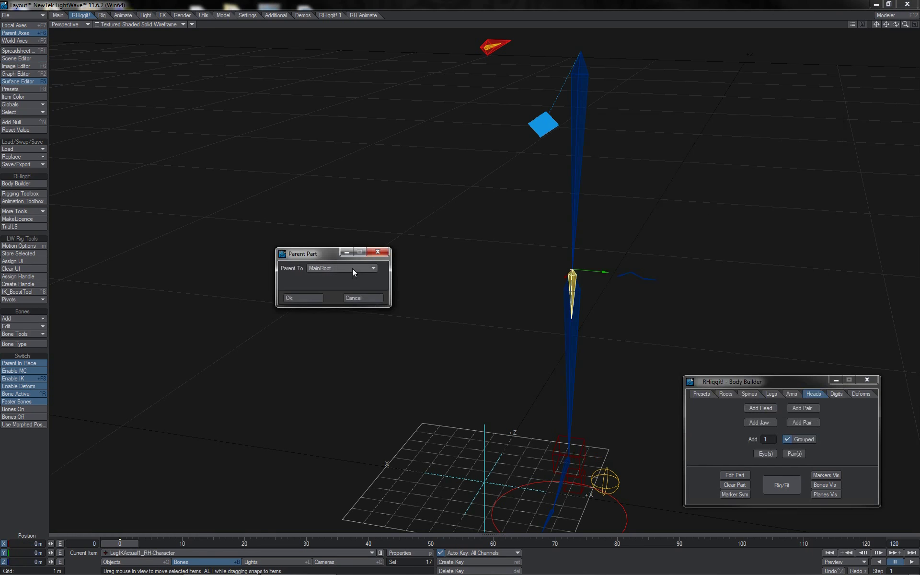
Review the available parent parts for the new head, and cancel without adding it
click(353, 268)
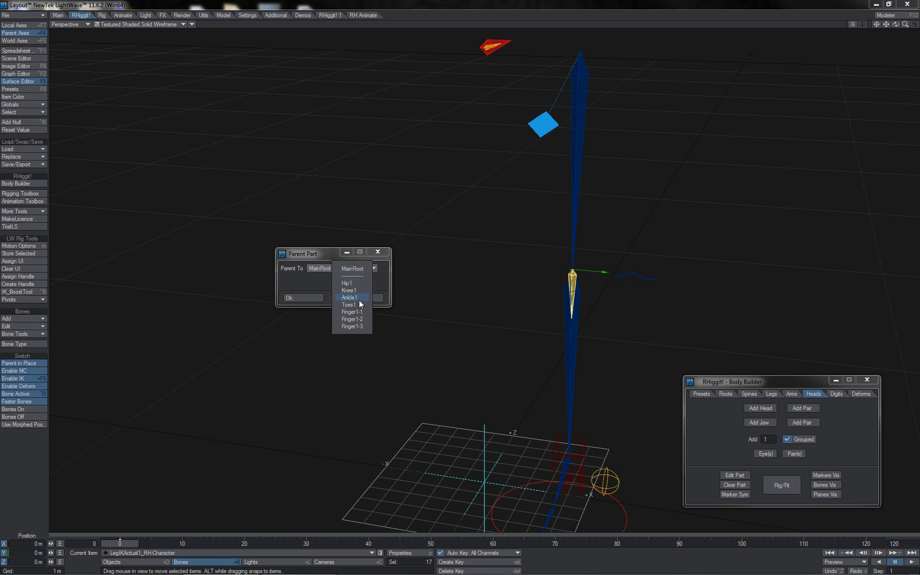
click(353, 331)
click(360, 297)
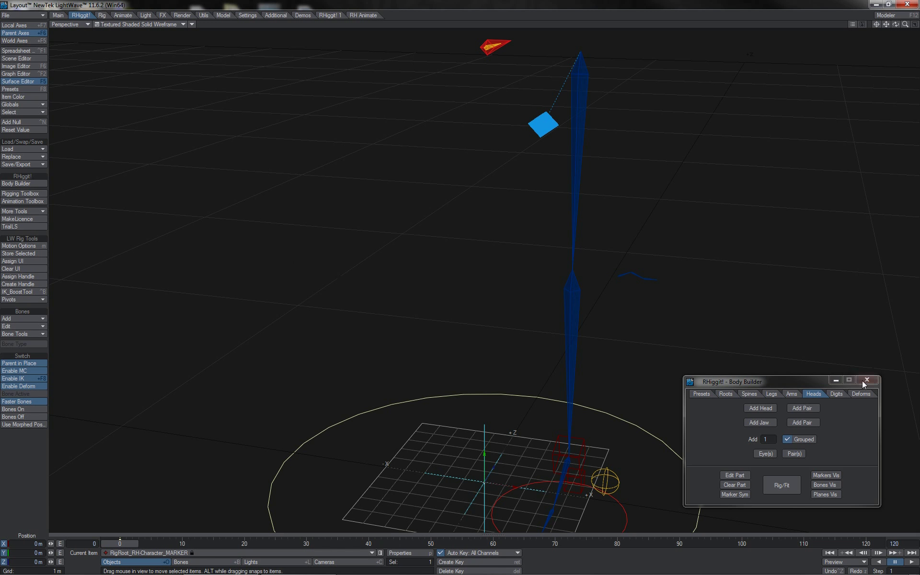
Reparent the Finger1_RootItem bone to KneeOffset1 in the Scene Editor hierarchy
click(38, 60)
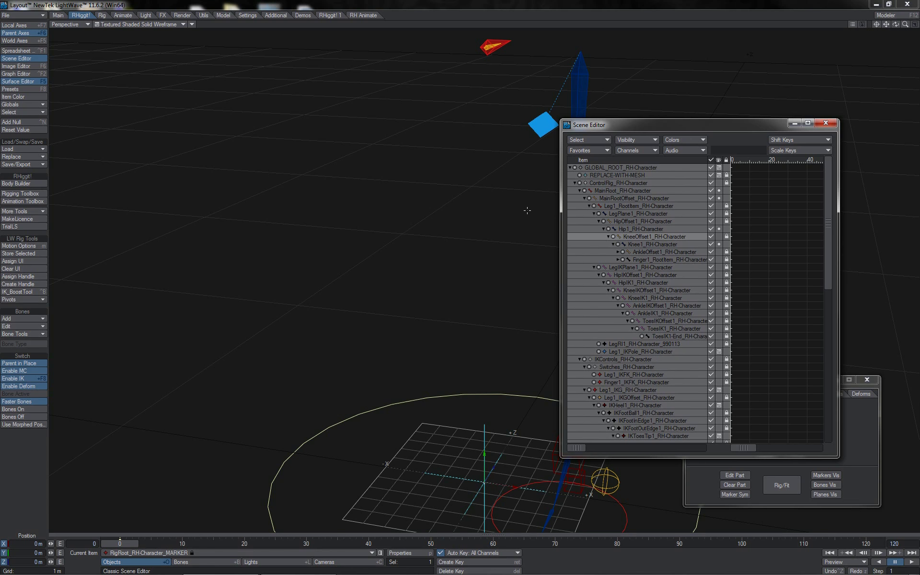
click(640, 260)
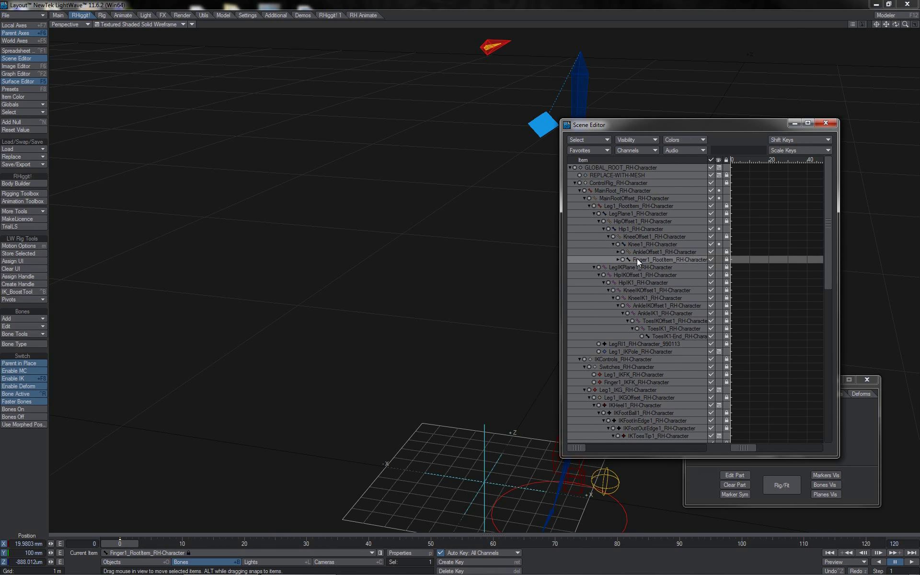
click(639, 245)
click(639, 260)
drag(637, 257, 639, 242)
Examine the finger offsets and bones inside the Finger1_RootItem branch, collapse it, select KneeOffset1 and close the Scene Editor
click(611, 260)
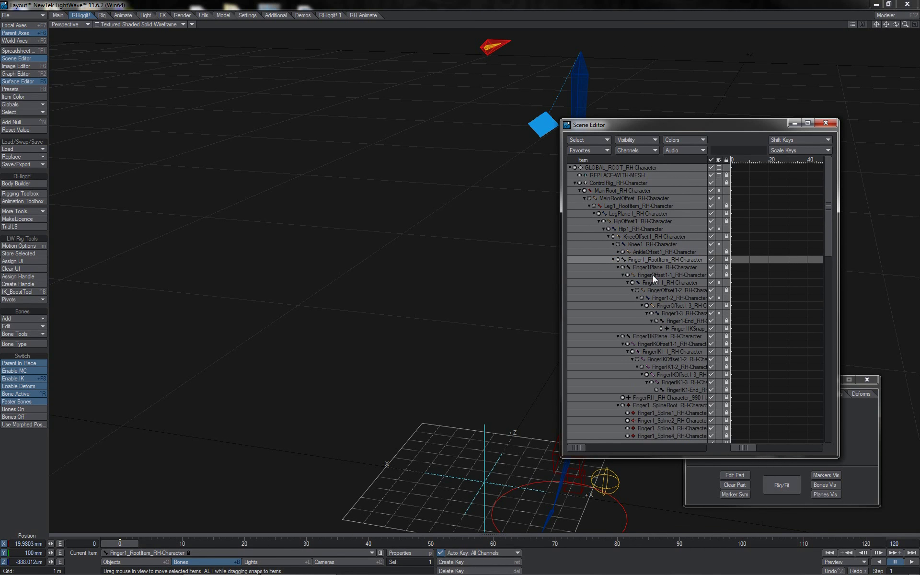
click(652, 275)
click(654, 283)
click(653, 291)
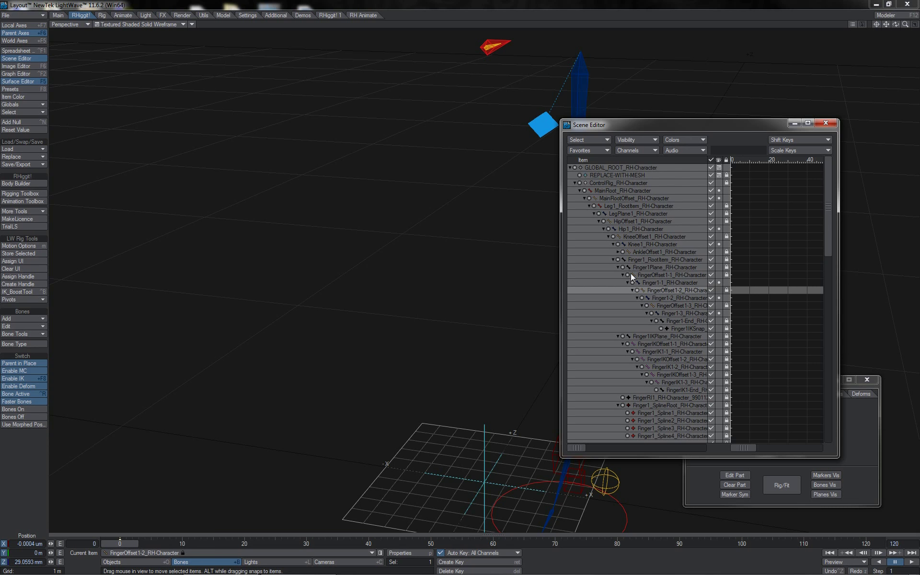
click(613, 259)
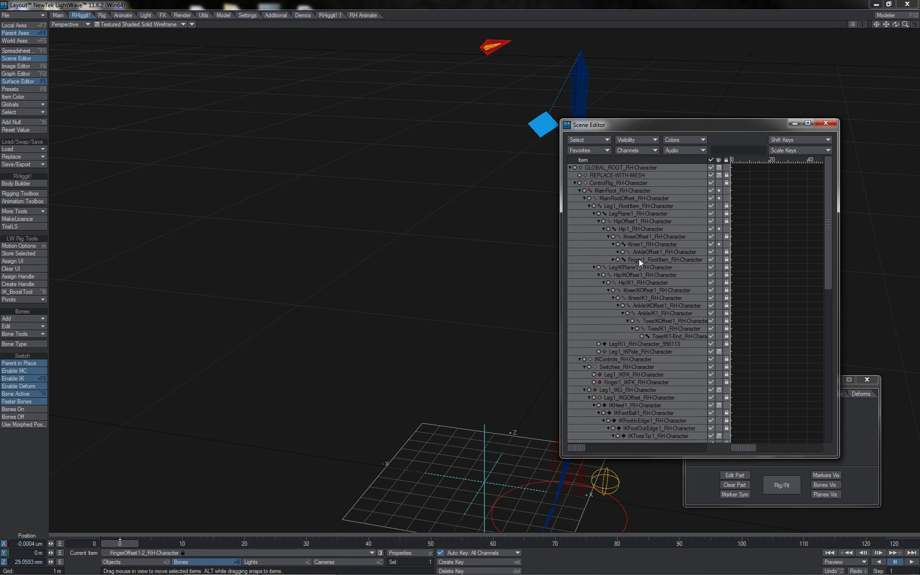
click(639, 236)
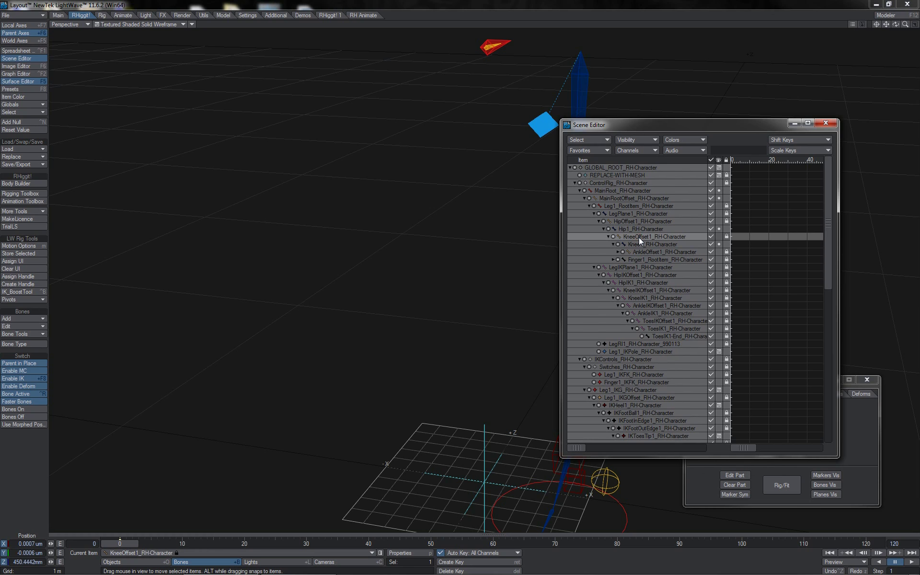
click(825, 123)
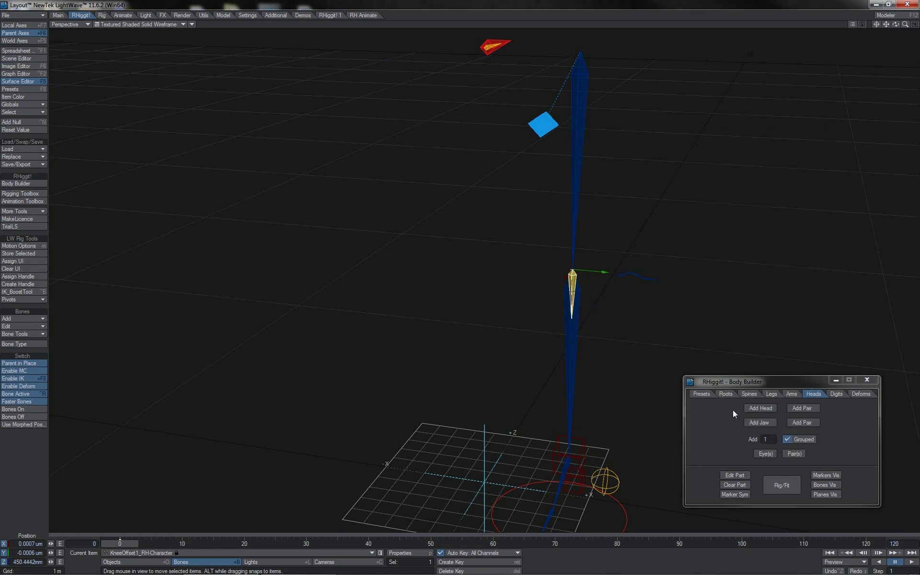
Scale the Finger1_Root marker to about 2.38 in fitting mode, and switch the rig back on
click(778, 486)
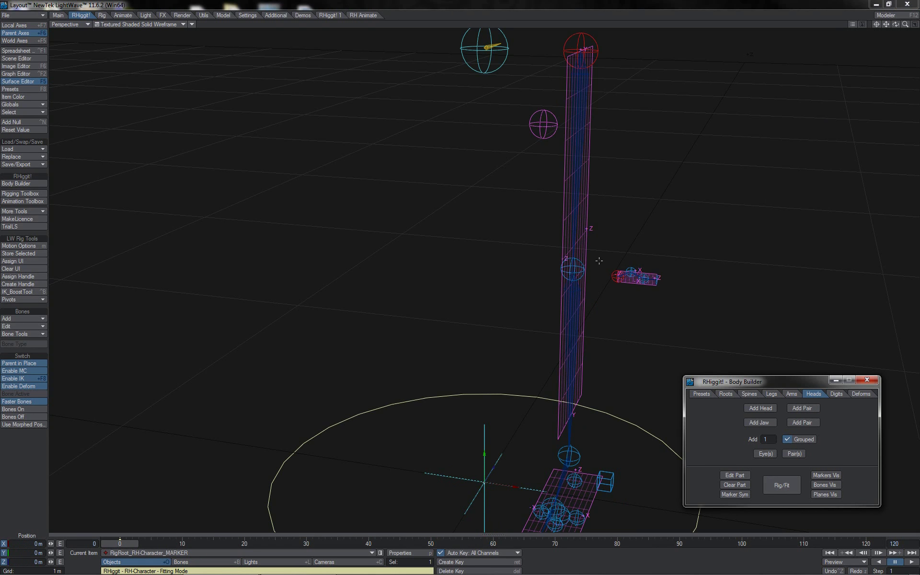
click(617, 277)
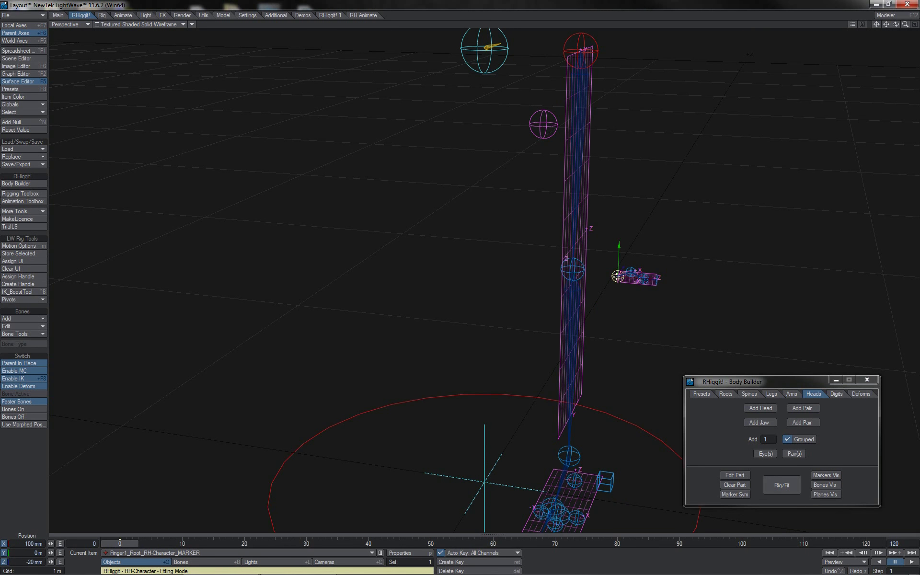
key(shift+h)
drag(460, 282, 459, 283)
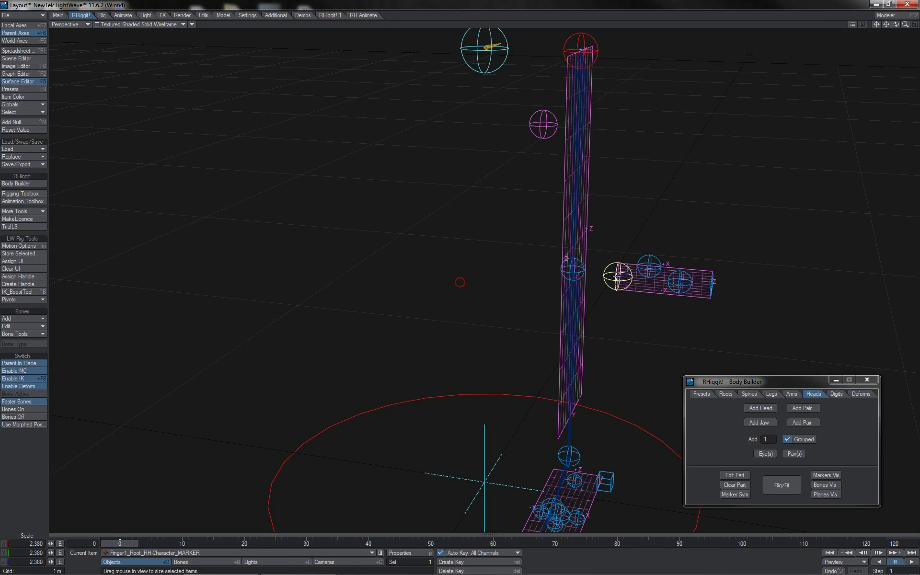
click(780, 484)
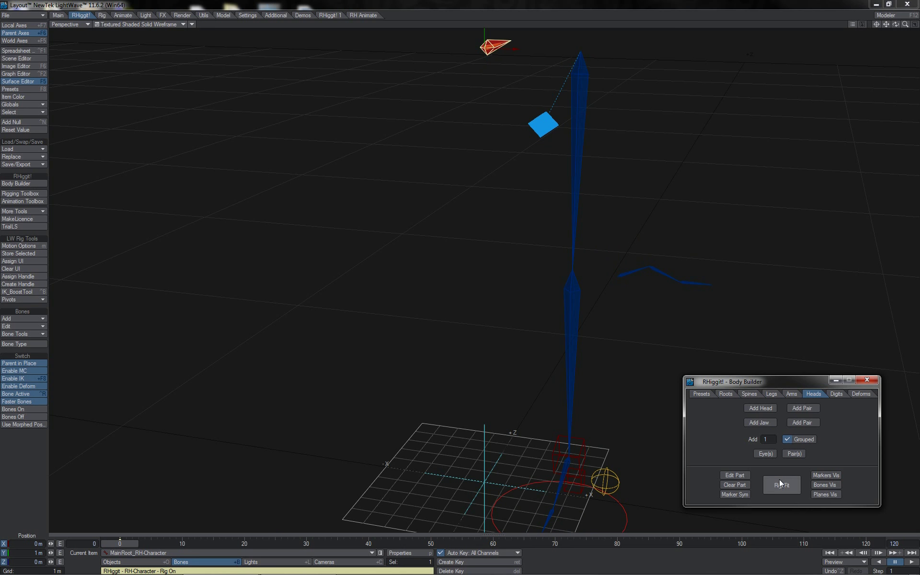
Reparent Finger1_RootItem to Hip1 in the Scene Editor hierarchy, and close the Scene Editor
click(41, 59)
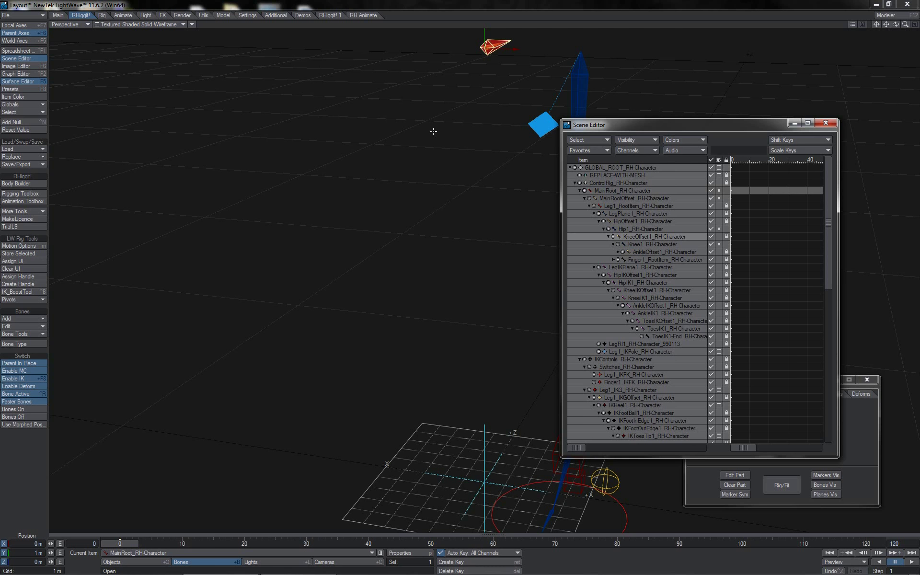
click(638, 260)
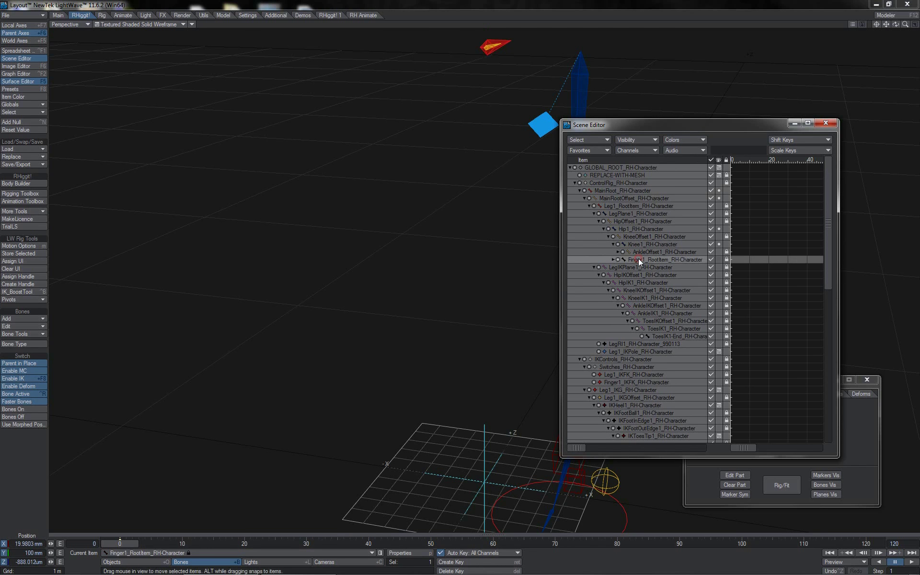
click(638, 244)
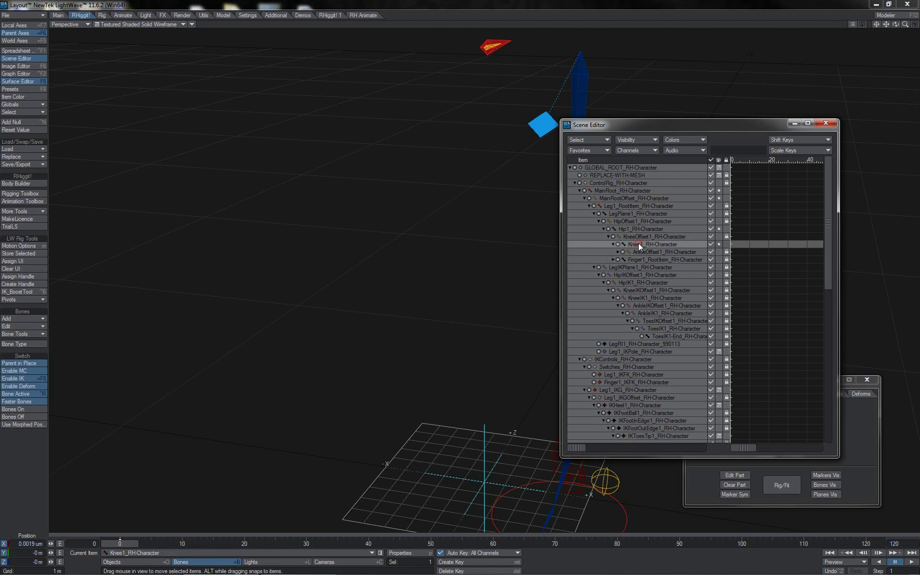
click(635, 260)
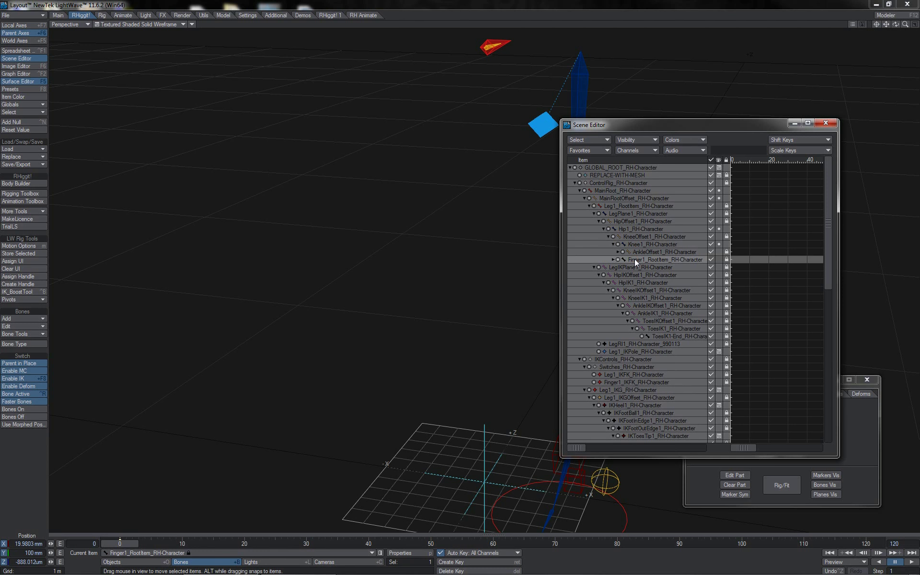
drag(634, 258, 635, 232)
click(826, 123)
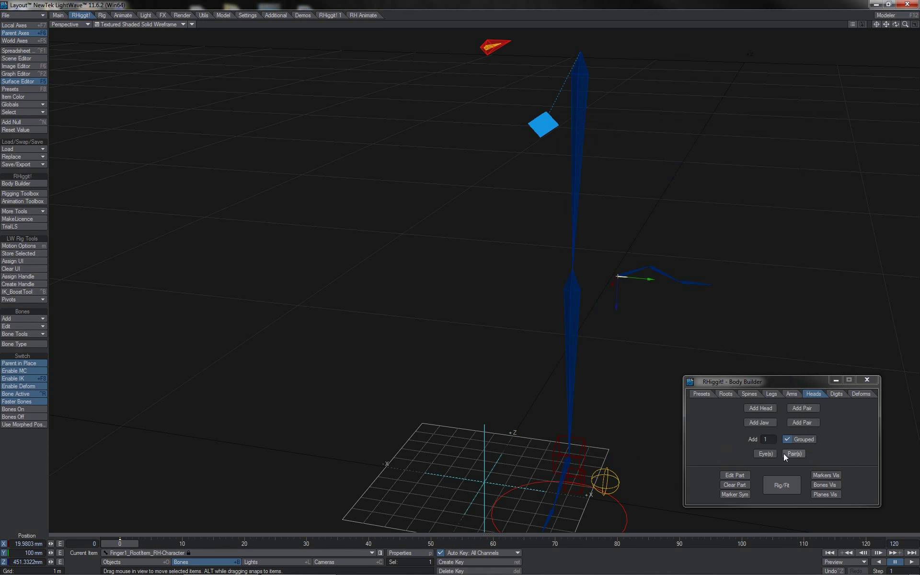
Put the rig in fitting mode and test-move the Leg1_Root marker upward and sideways, undoing each move
click(775, 483)
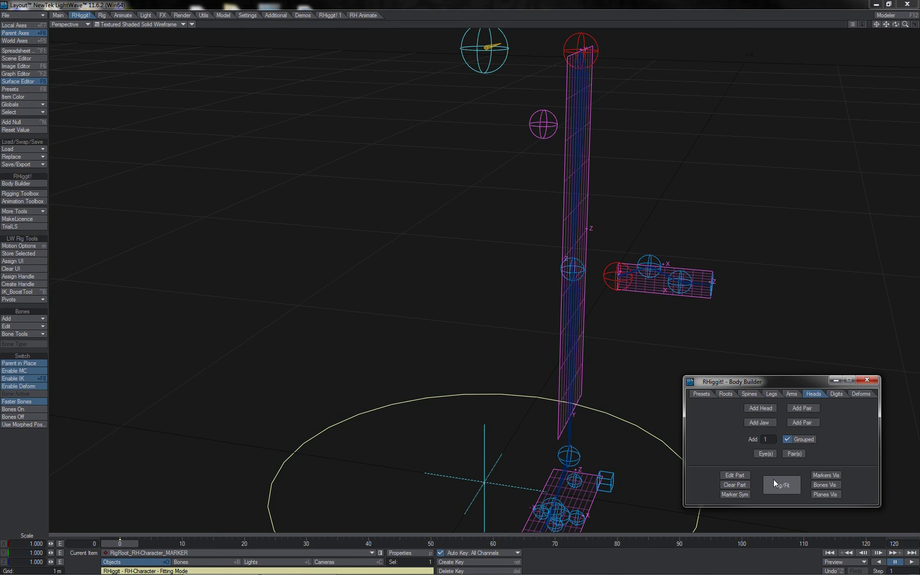
click(775, 483)
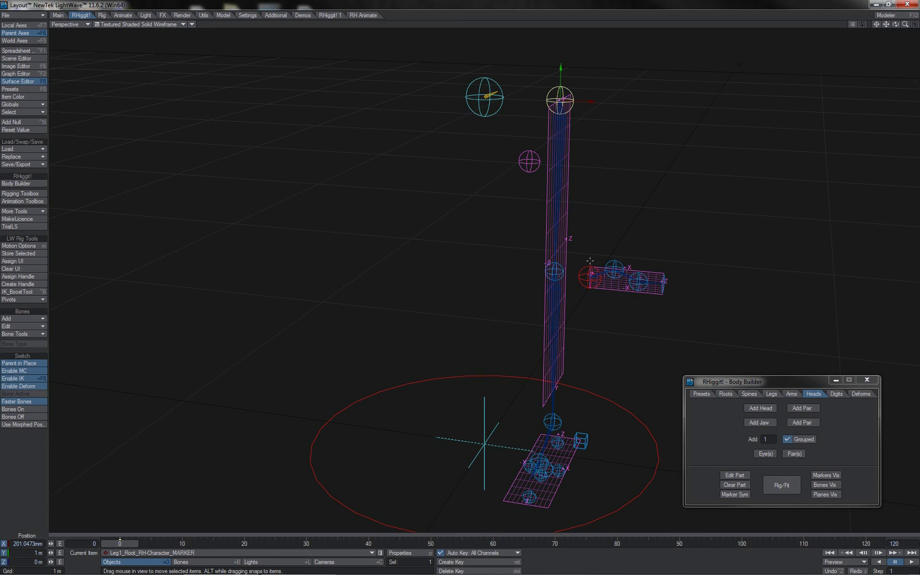
mouse_move(560, 78)
mouse_down()
mouse_move(558, 161)
mouse_move(561, 71)
mouse_up()
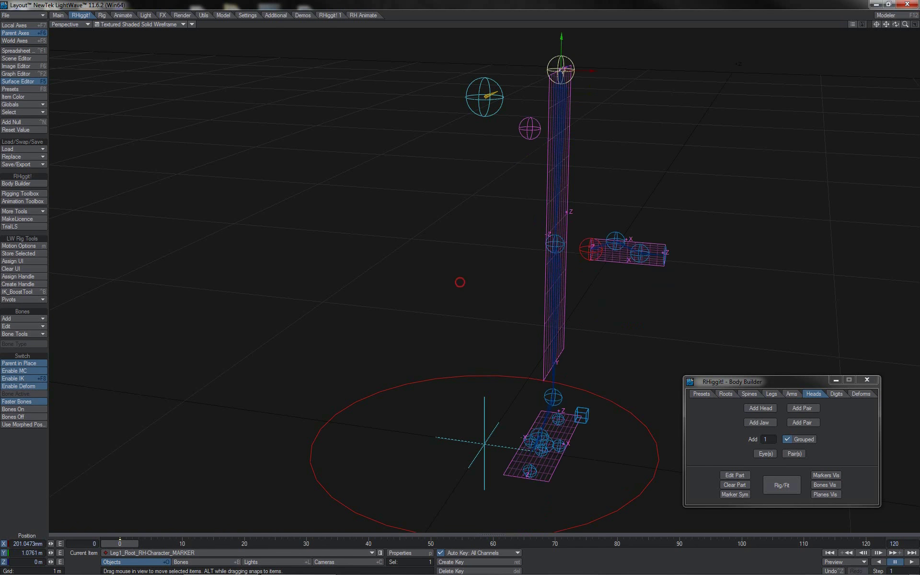
key(ctrl+z)
click(564, 269)
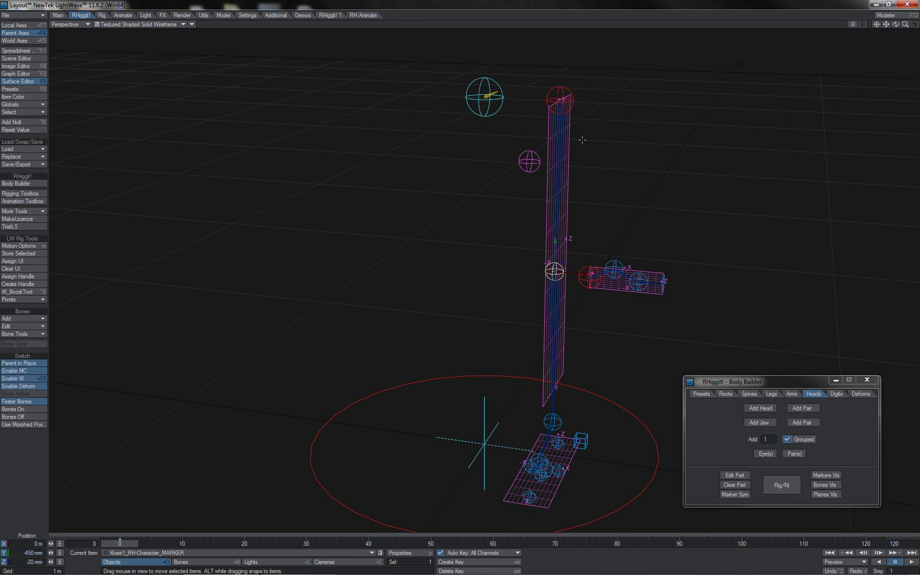
click(572, 95)
mouse_move(618, 92)
mouse_down()
mouse_move(601, 92)
mouse_move(676, 92)
mouse_up()
key(ctrl+z)
Move the Knee1 marker along Z to about -104 mm, and move the MainRoot marker downward
click(550, 276)
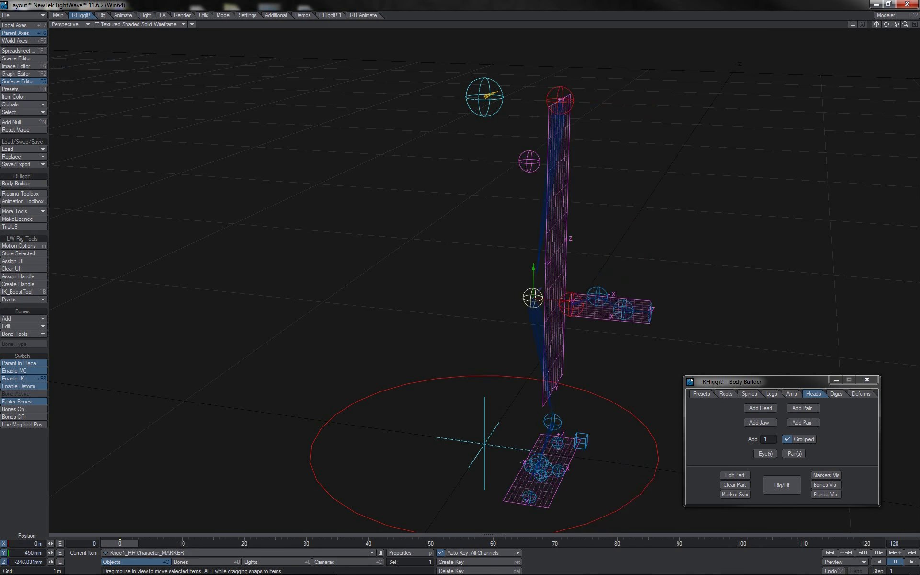
mouse_move(549, 277)
mouse_down()
mouse_move(568, 253)
mouse_move(518, 314)
mouse_move(547, 281)
mouse_up()
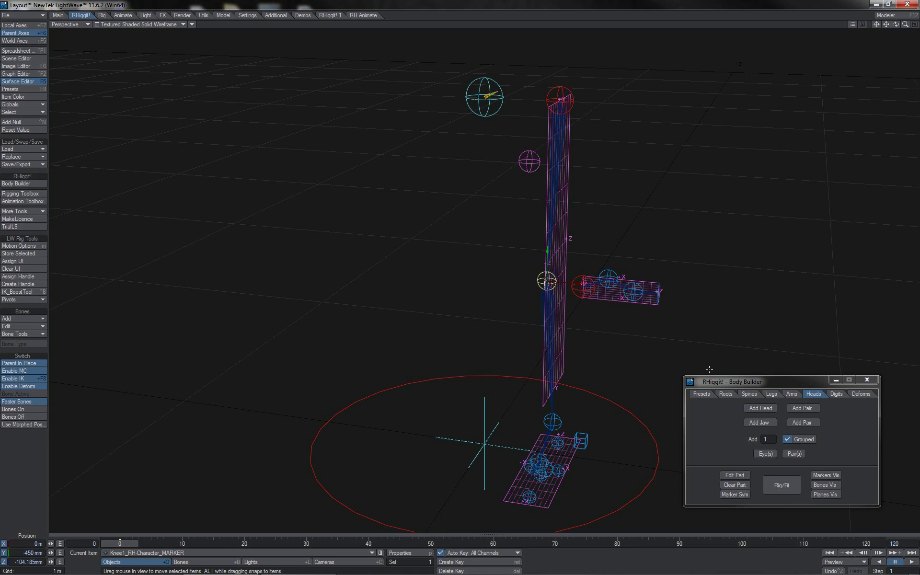
drag(563, 89, 562, 88)
click(562, 88)
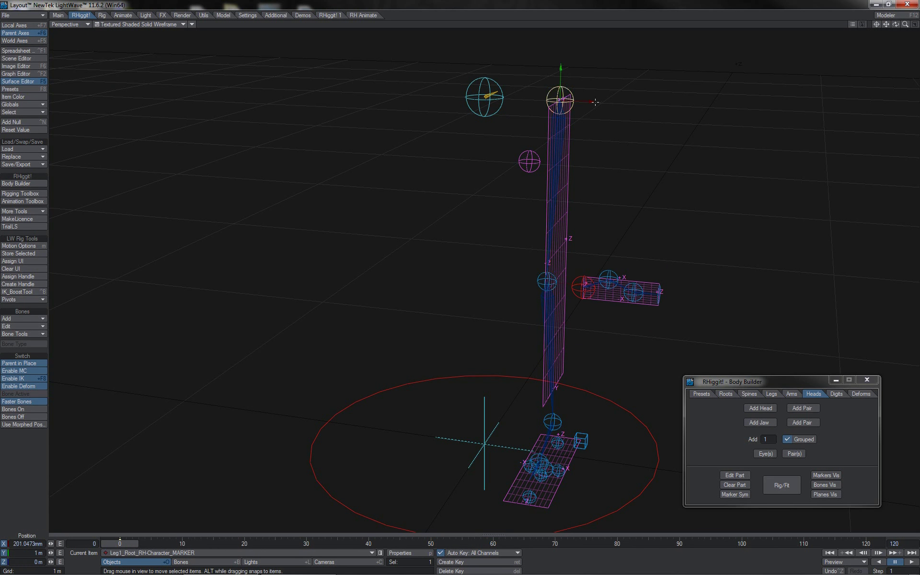
click(492, 104)
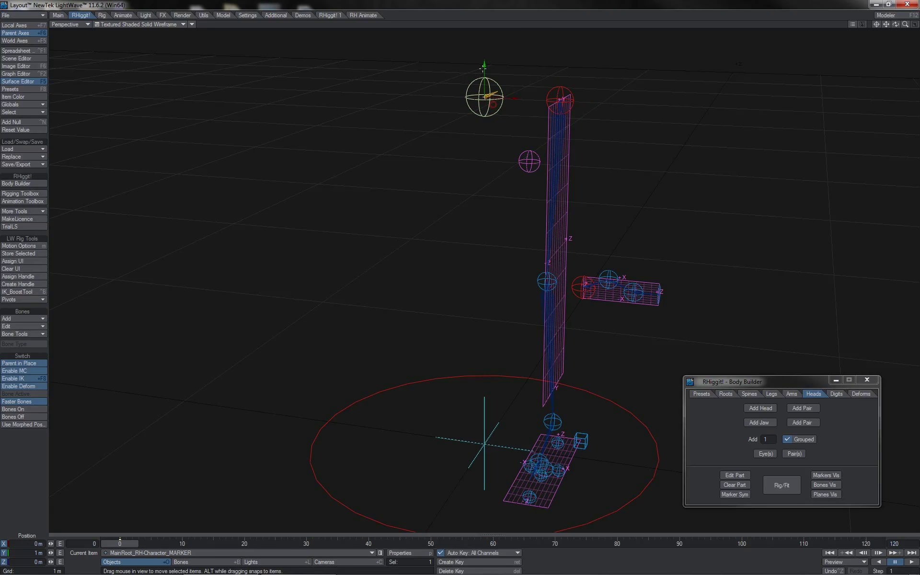
mouse_move(484, 59)
mouse_down()
mouse_move(485, 184)
mouse_move(485, 31)
mouse_move(483, 231)
mouse_up()
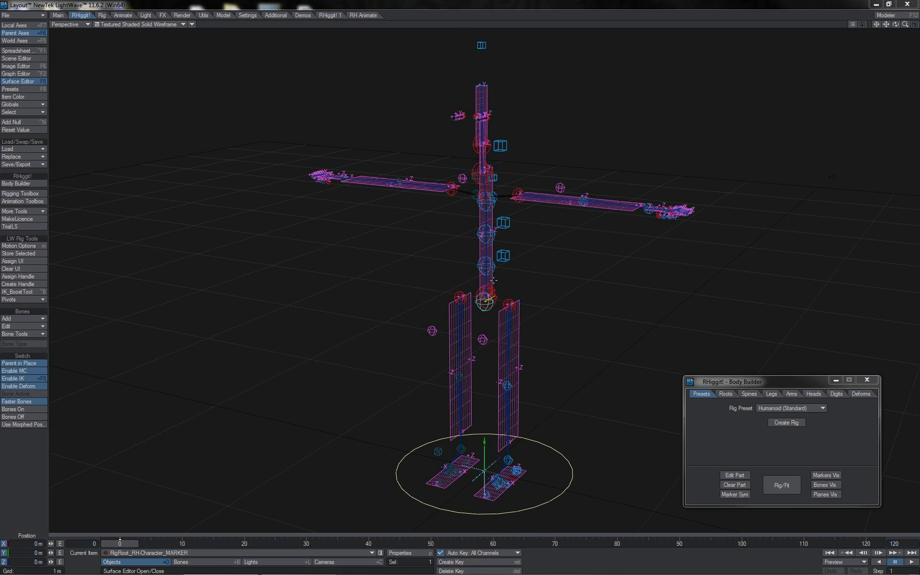
Reposition the Spine1_Root marker and the next two spine markers in the Right view, placing Spine1-3 at about Y 335 mm, Z -46 mm
click(498, 297)
key(5)
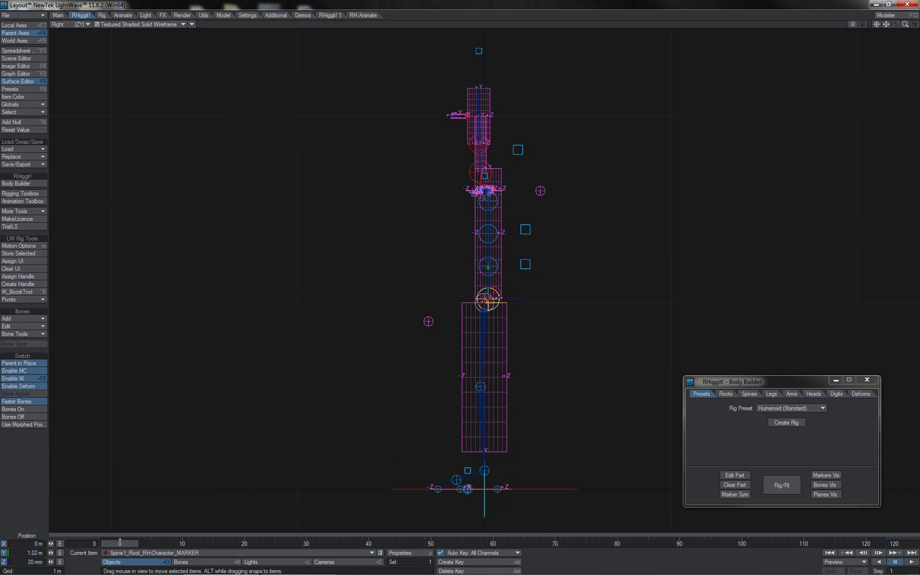
drag(529, 284, 460, 283)
key(Down)
drag(560, 235, 570, 221)
key(Down)
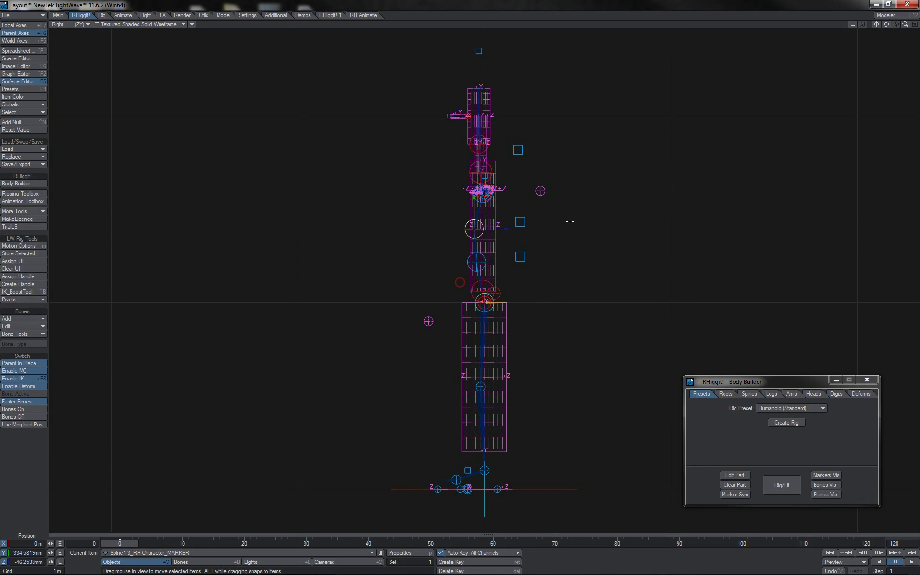
key(4)
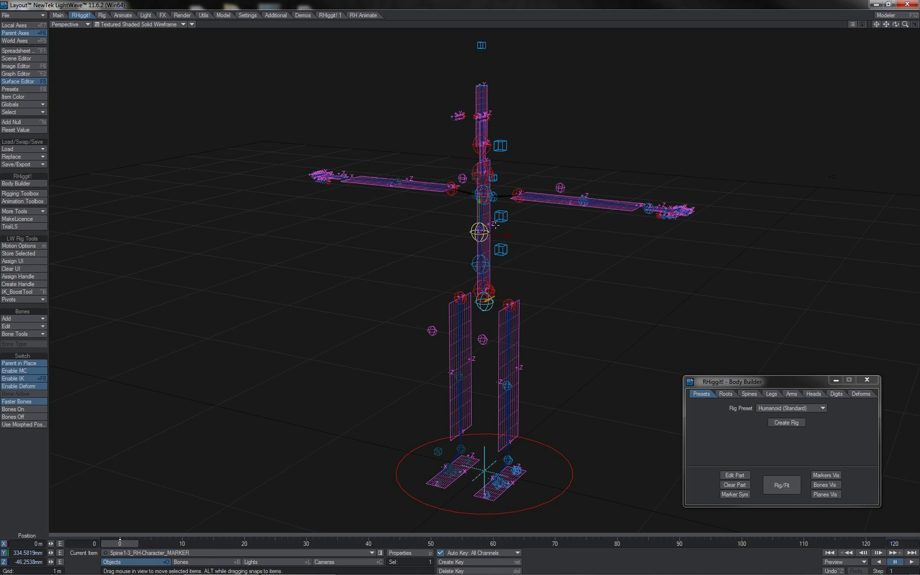
Check the Lt_Arm1_Root marker, try moving the Spine1-3 marker, and undo that move
click(489, 171)
click(518, 195)
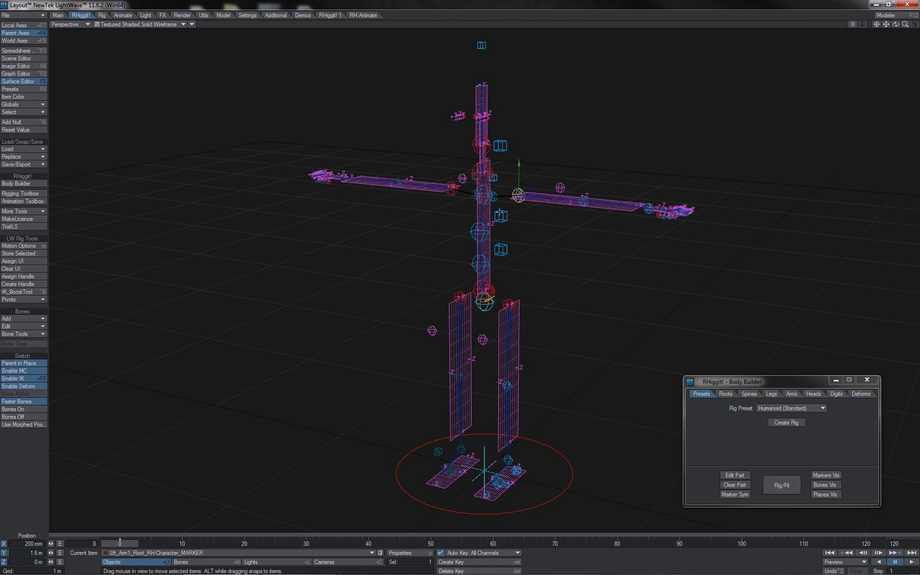
click(488, 231)
mouse_move(494, 226)
mouse_down()
mouse_move(482, 230)
mouse_move(515, 217)
mouse_move(468, 232)
mouse_up()
key(ctrl+z)
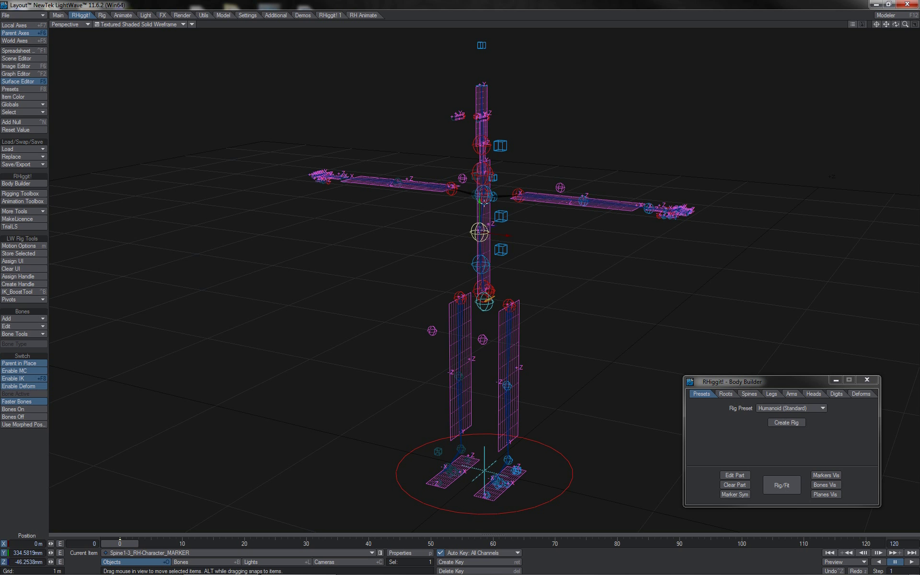
Lower the Spine1-3 marker to about Y 315 mm, raise Lt_Arm1_Root to about Y 1.66 m, and select the Lt_Wrist1 marker
drag(482, 202, 460, 282)
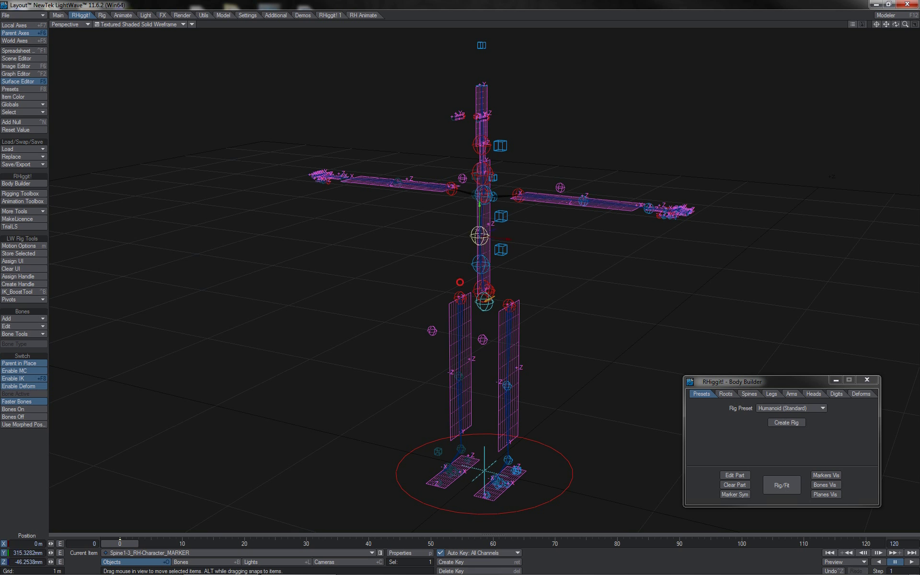
click(515, 191)
drag(516, 188, 518, 185)
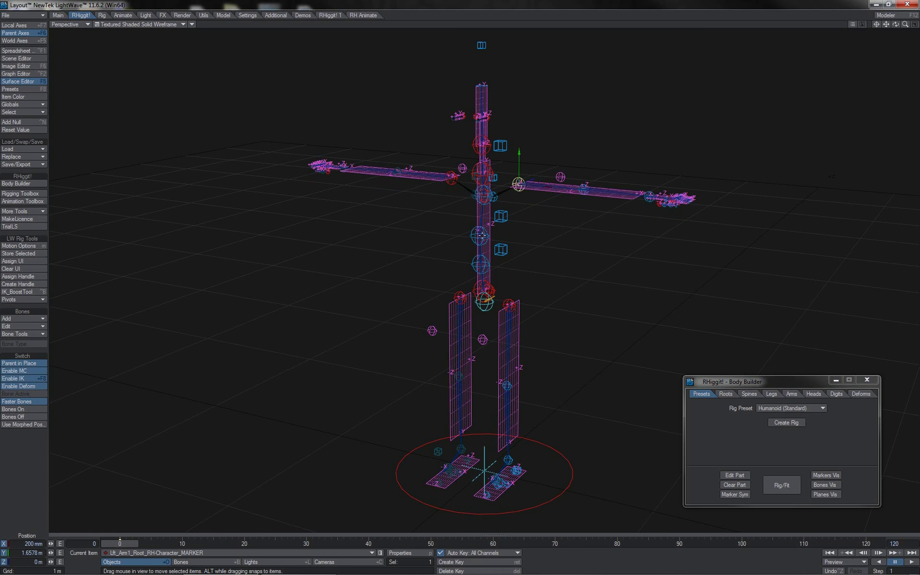
click(649, 196)
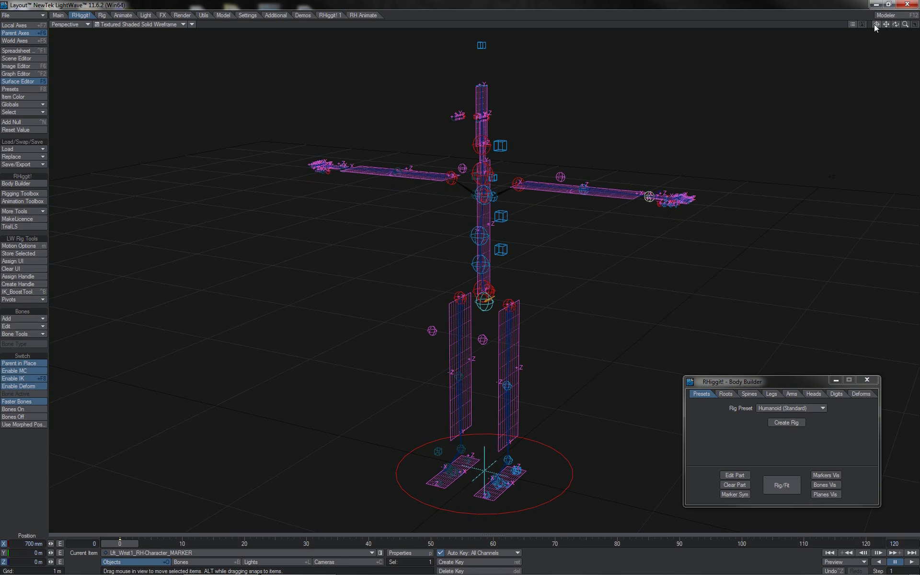
Move the Lft_Wrist1 marker along X to about 634 mm, and select the Lft_Finger1_Root marker
drag(876, 25, 833, 53)
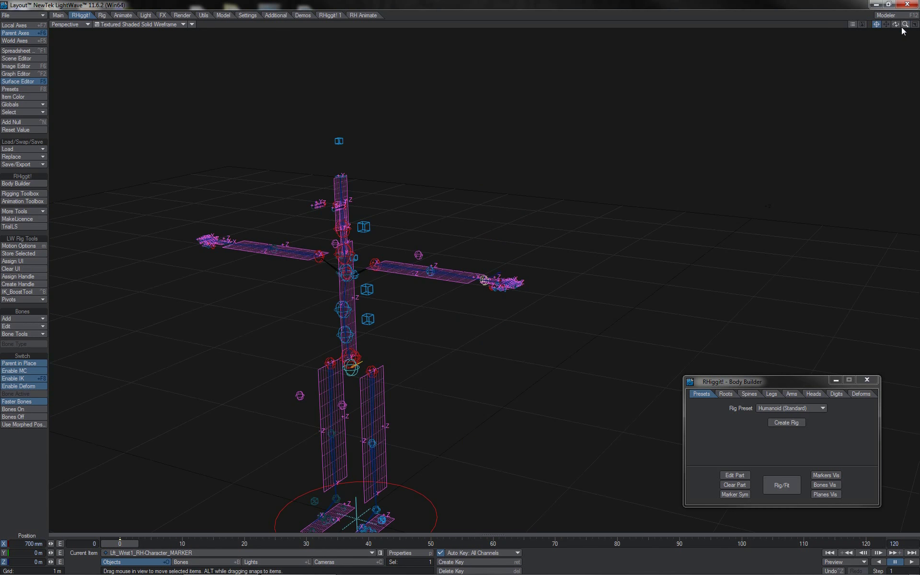
drag(904, 27, 472, 302)
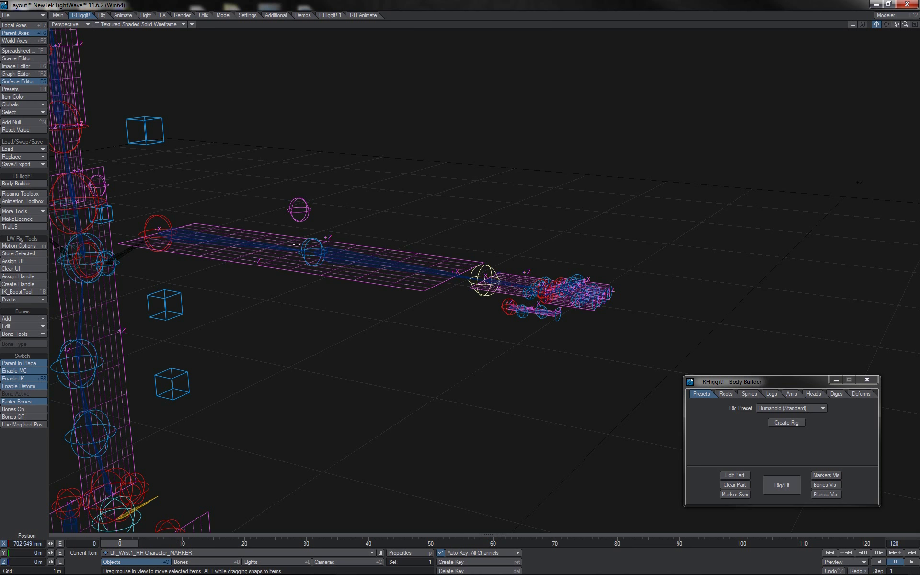
drag(475, 273, 438, 272)
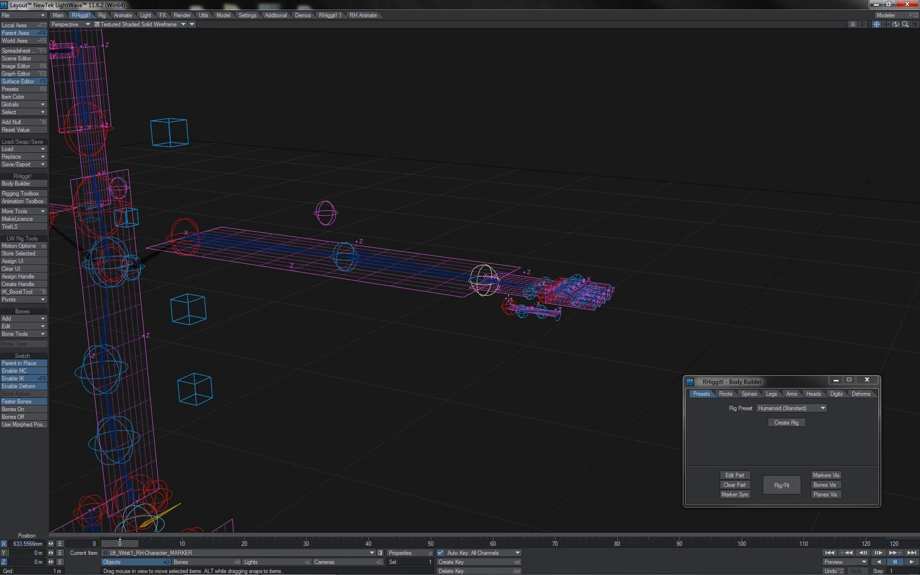
click(508, 302)
mouse_move(485, 257)
mouse_down()
mouse_move(484, 308)
mouse_move(485, 257)
mouse_up()
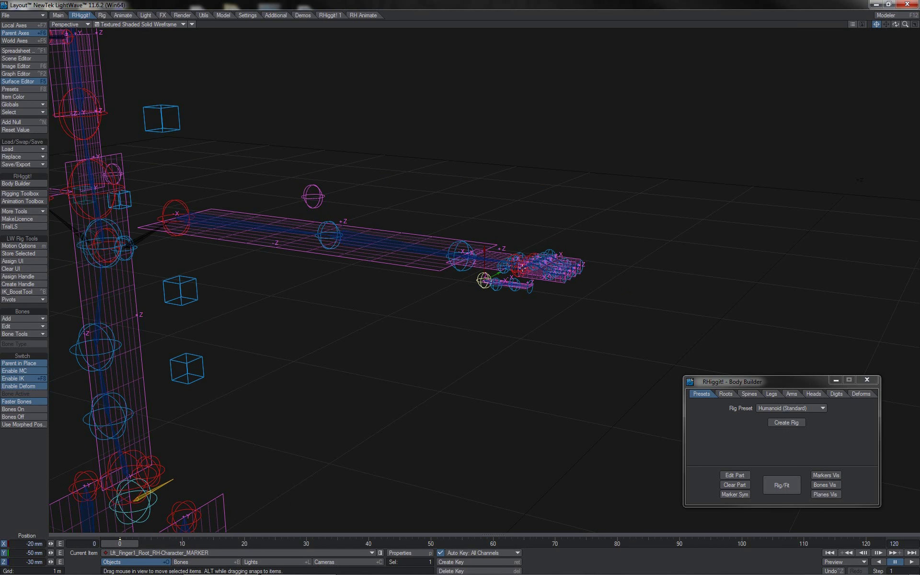
Parent the Lft_Arm1_Root marker to the Spine1-4 marker with the Rigging Toolbox, and check both markers by selecting them
drag(895, 24, 871, 30)
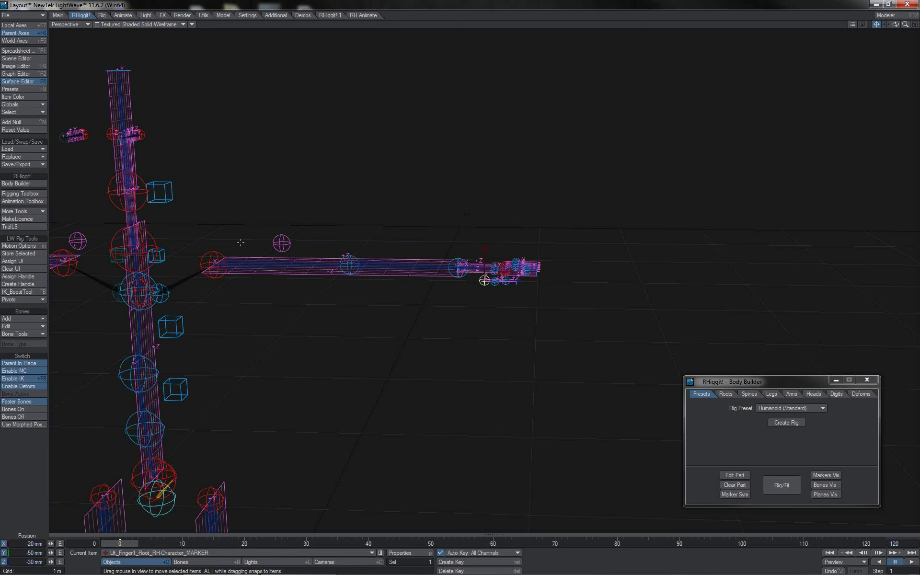
click(216, 248)
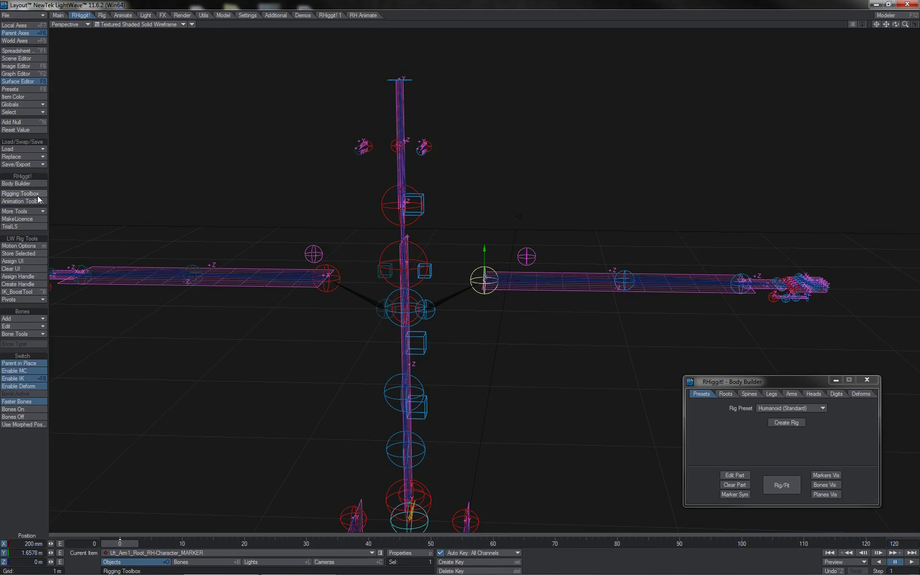
click(29, 194)
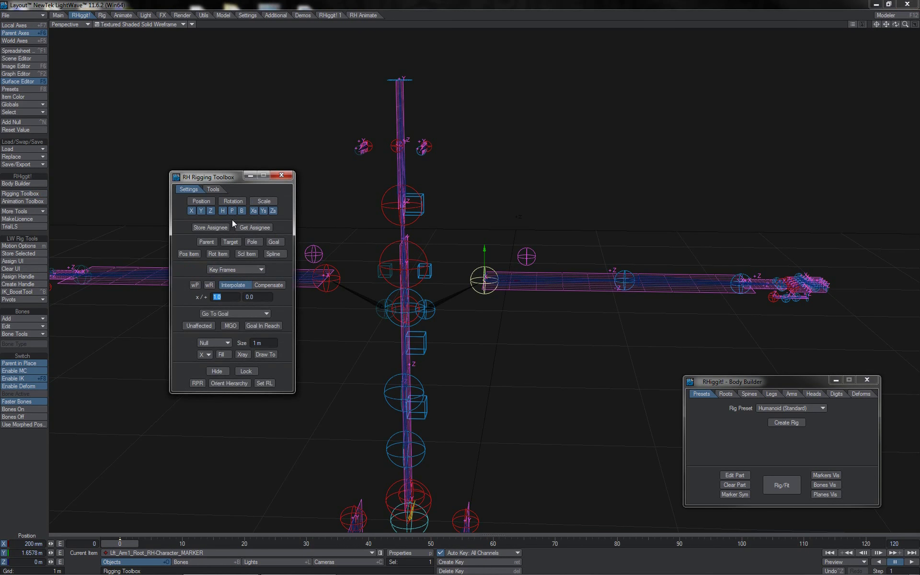
click(222, 228)
click(420, 294)
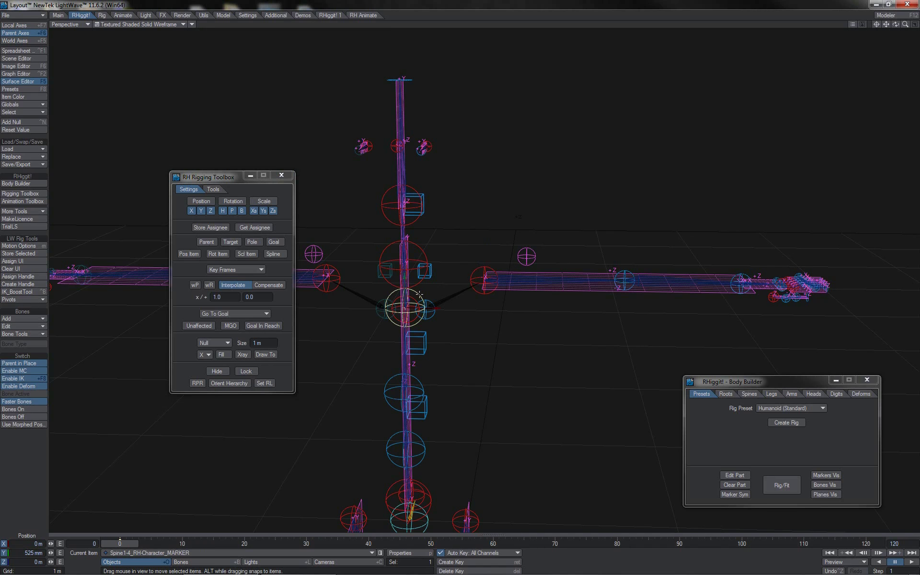
click(206, 240)
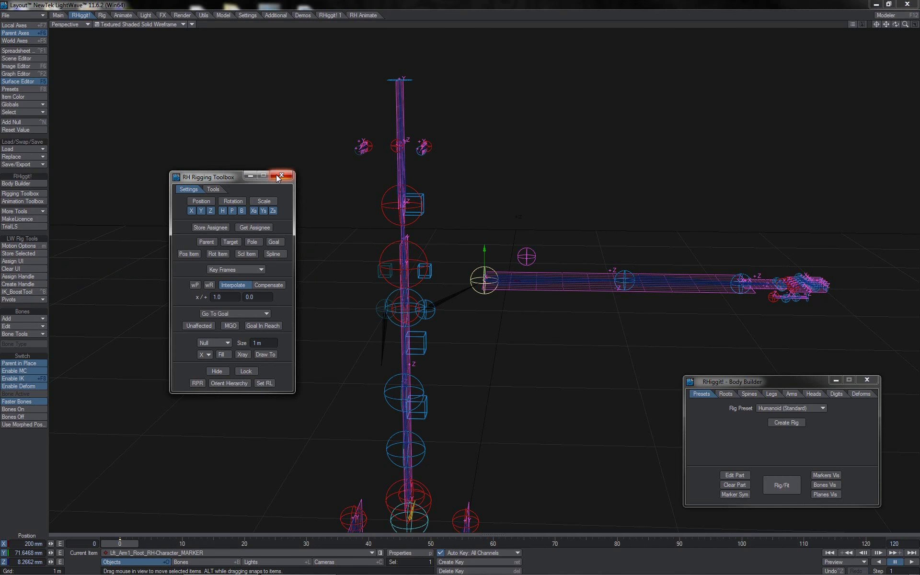
click(280, 176)
click(417, 290)
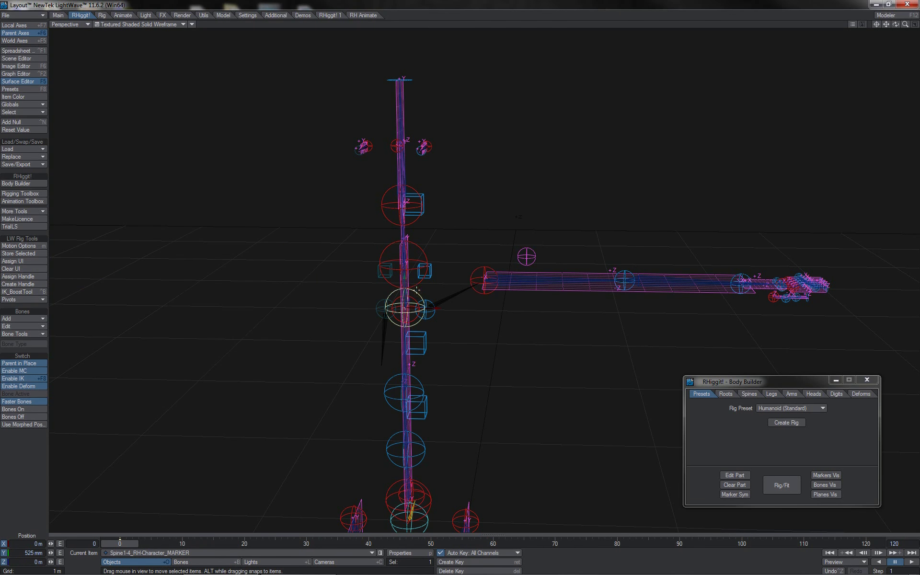
mouse_move(404, 277)
right_down()
mouse_move(404, 363)
mouse_move(404, 277)
right_up()
click(489, 267)
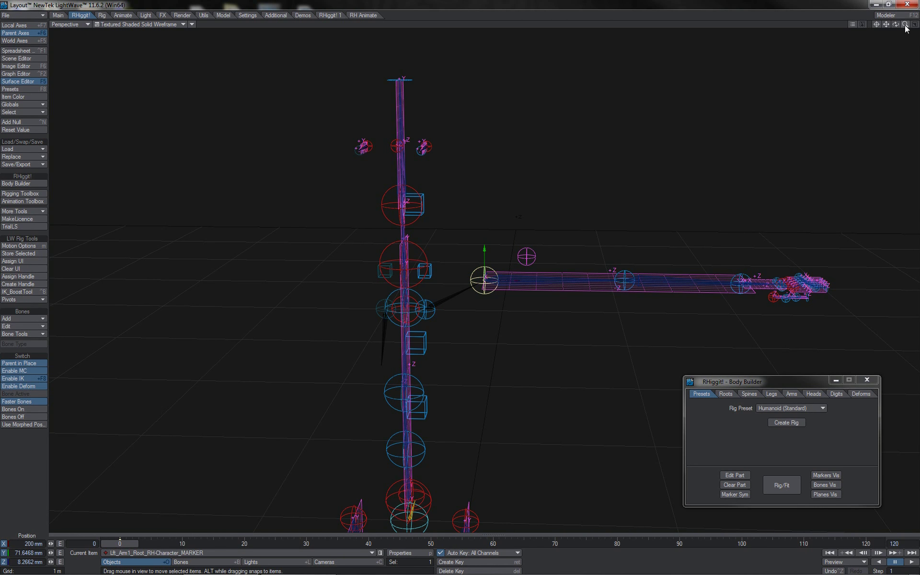
Store the Rgt_Arm1_Root marker as assignee in the Rigging Toolbox and parent it to the Spine1-4 marker
drag(905, 26, 878, 28)
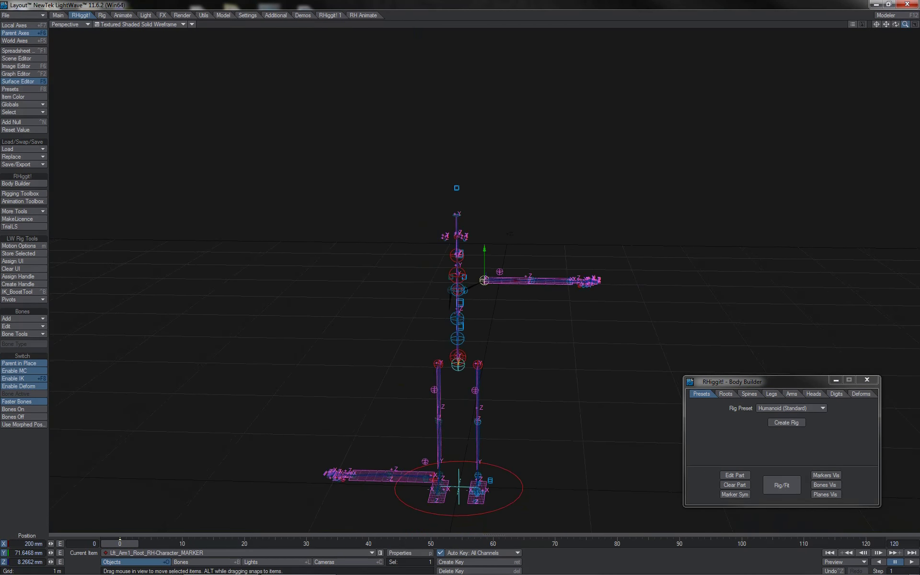
click(433, 475)
click(42, 193)
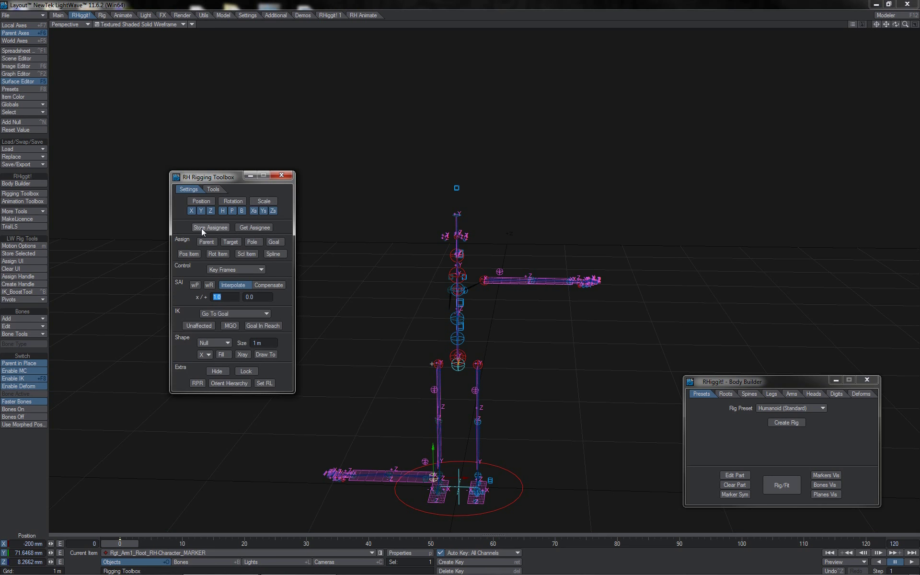
click(201, 228)
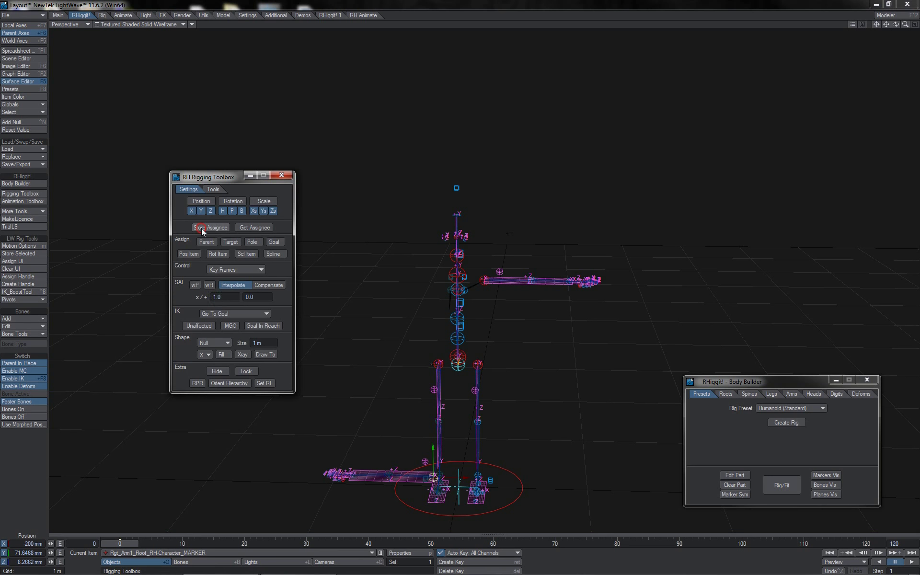
click(457, 290)
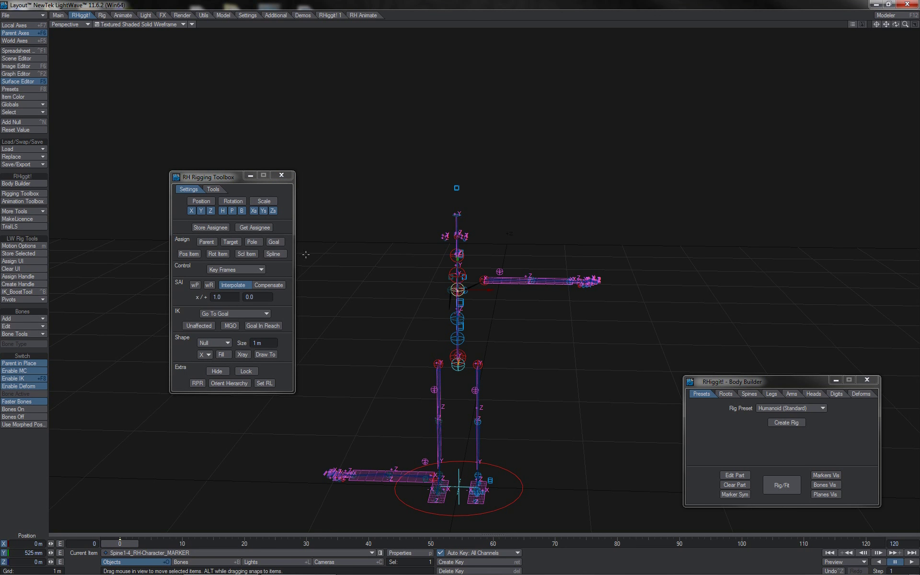
click(215, 242)
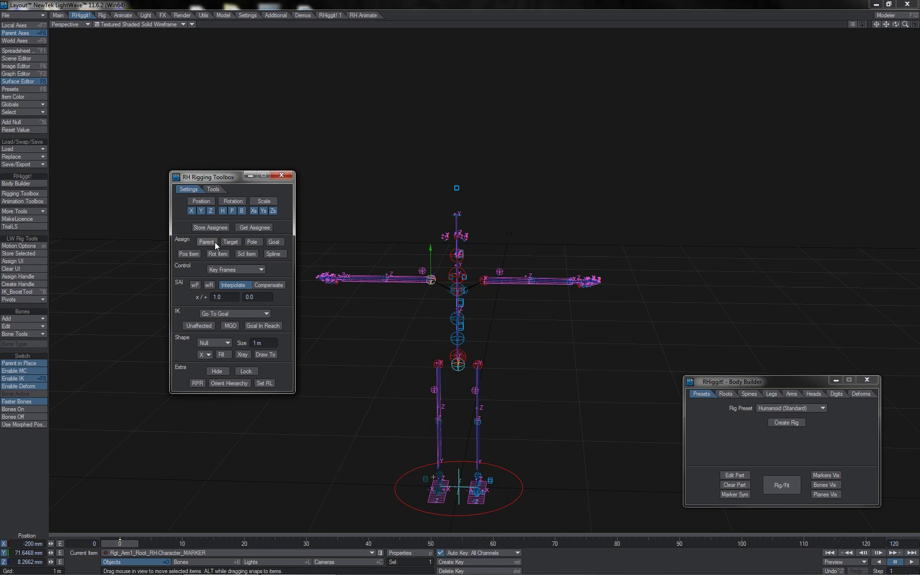
click(281, 175)
Raise the Spine1-3 marker to about Y 354 mm, and move the Spine1_Root marker to about Y 1.06 m, Z -82 mm
drag(905, 25, 904, 28)
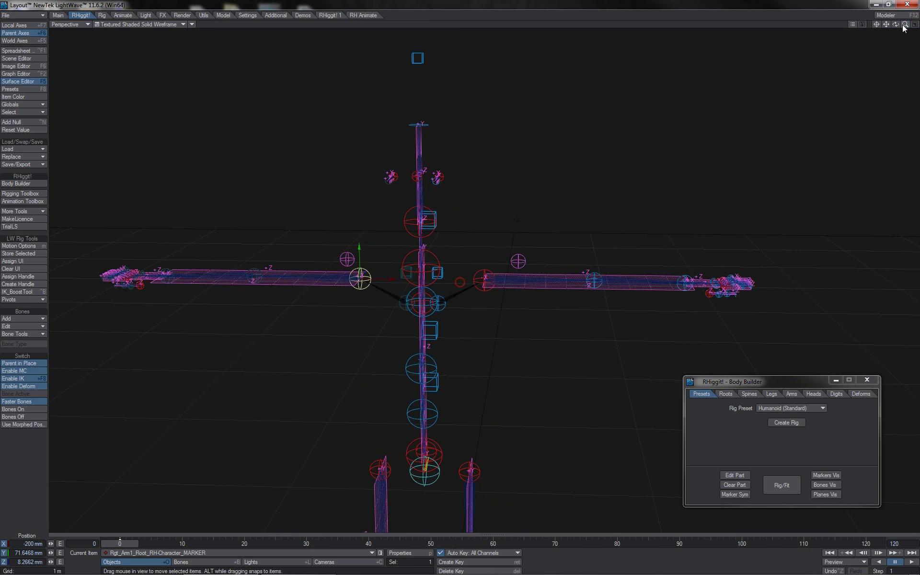
click(435, 290)
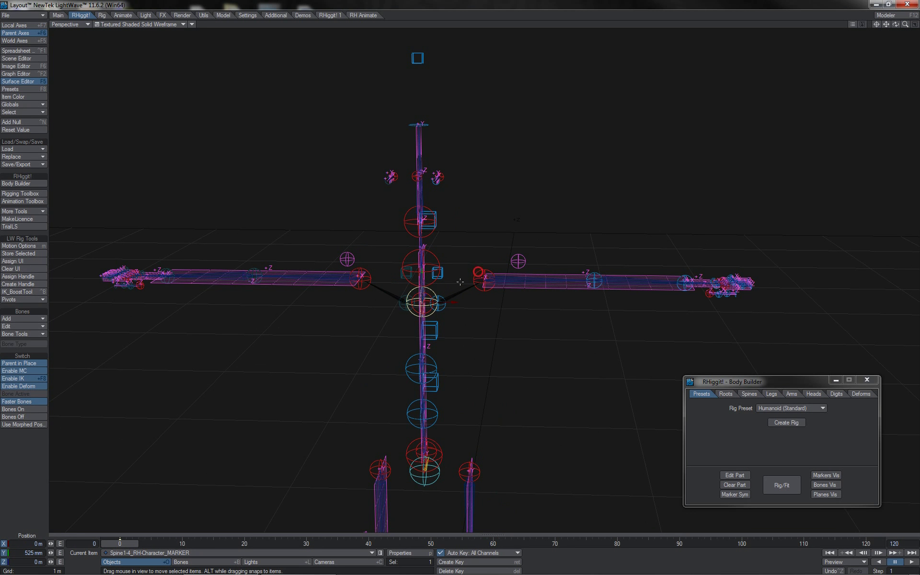
click(478, 271)
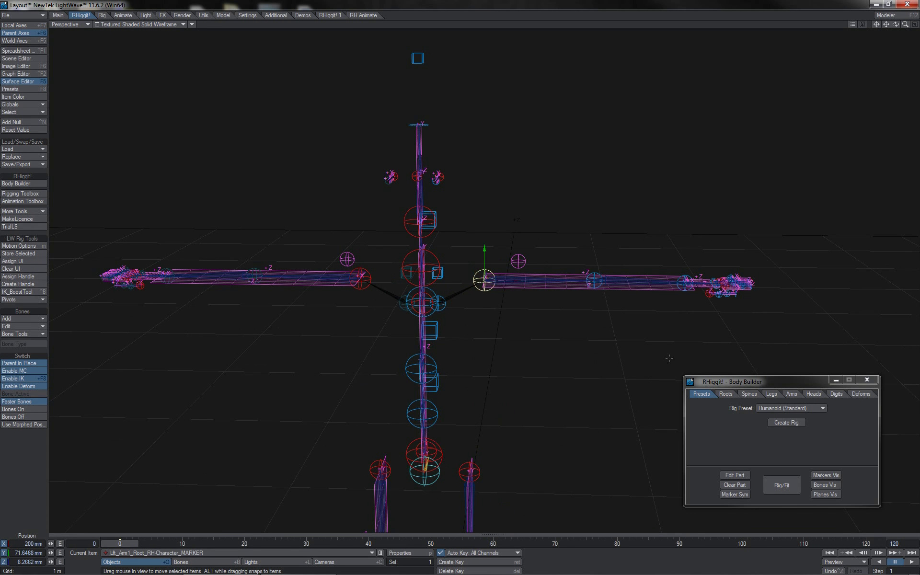
click(436, 367)
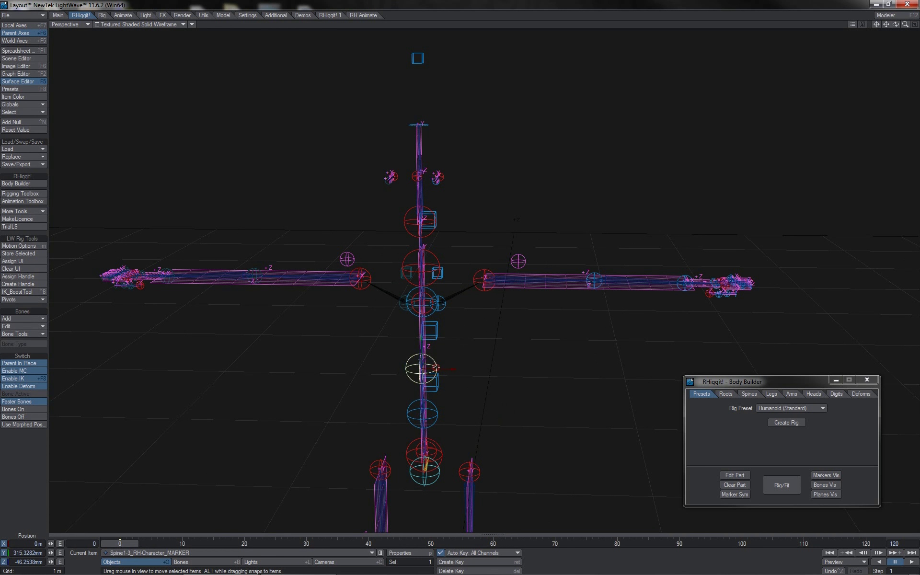
drag(436, 368, 436, 357)
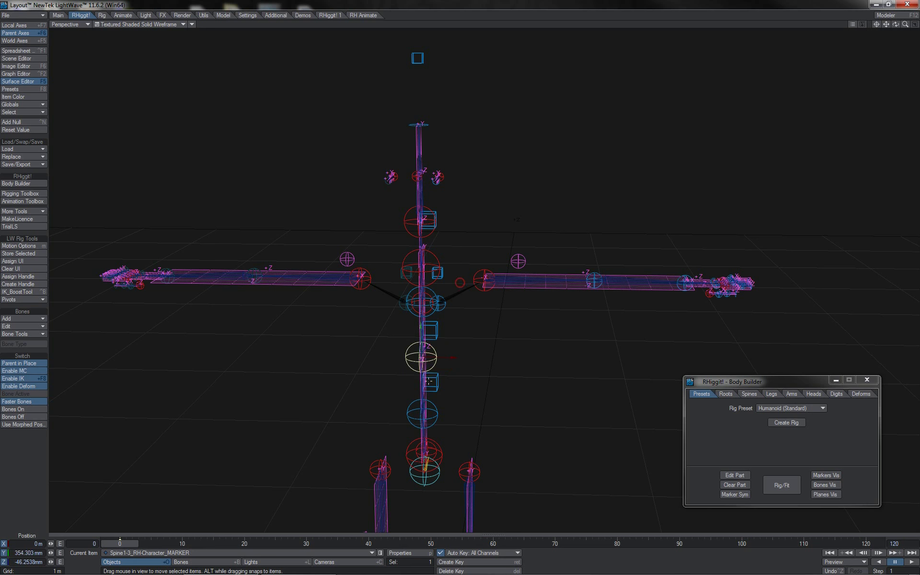
click(435, 437)
mouse_move(431, 440)
mouse_down()
mouse_move(426, 455)
mouse_move(436, 415)
mouse_move(423, 464)
mouse_move(433, 426)
mouse_move(426, 454)
mouse_up()
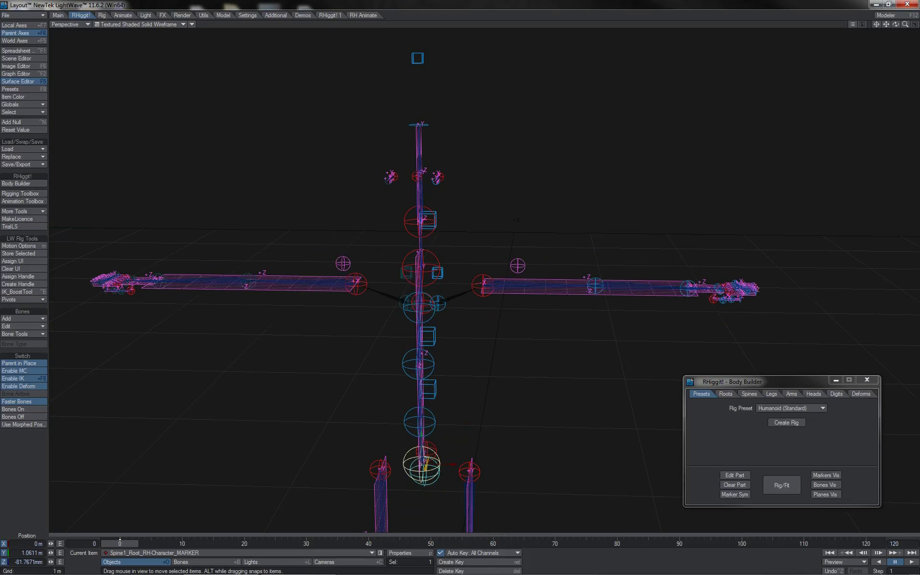
Rig the character from the fitted markers, and test moving the Lft_Leg1_IKPole controller, undoing that move
click(782, 489)
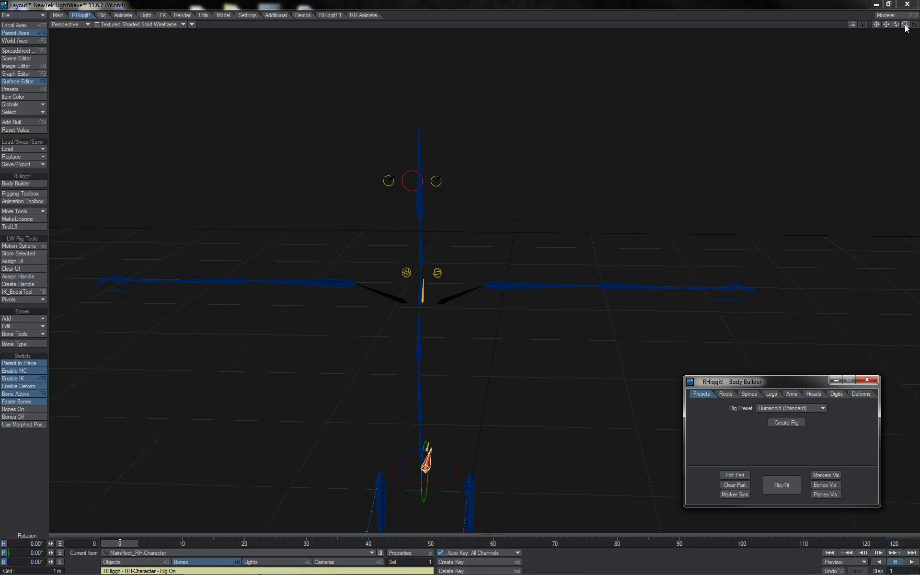
drag(905, 25, 884, 24)
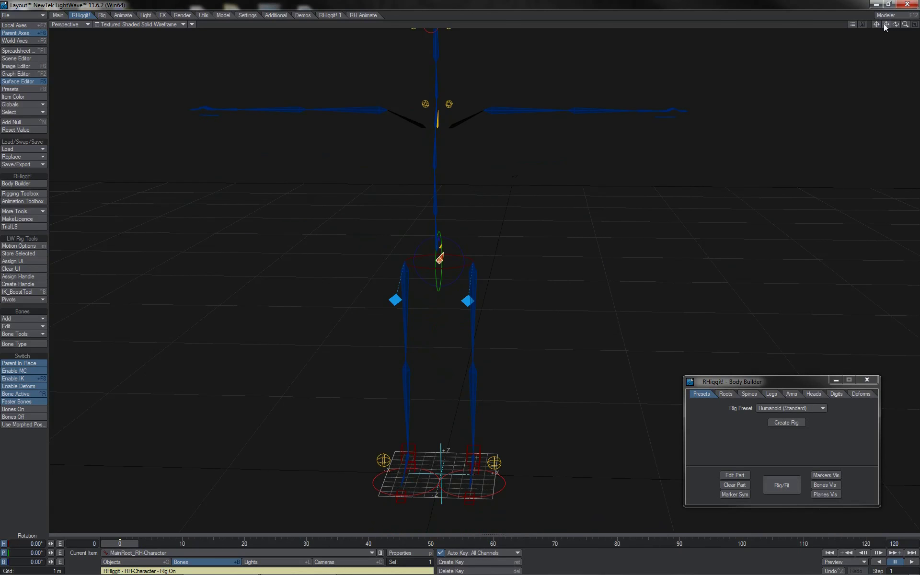
click(466, 300)
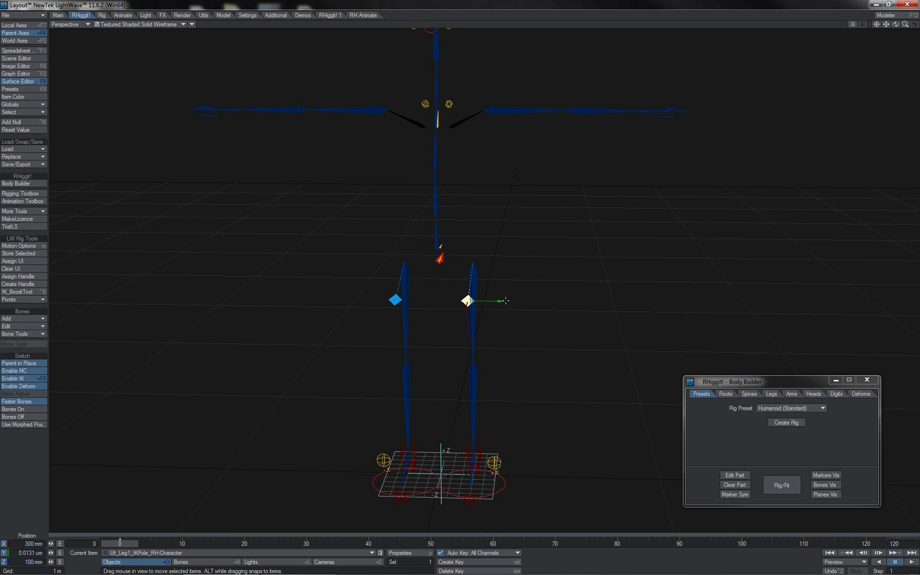
drag(506, 300, 463, 301)
key(ctrl+z)
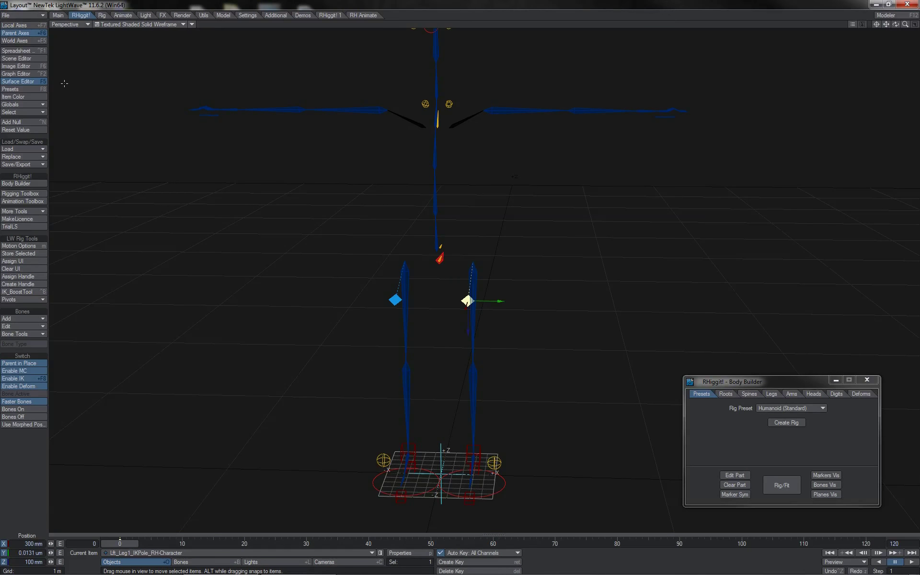
Examine the parent of Lft_Leg1_IKPole in the Scene Editor and its motion options, and select the Lft_Leg1_RootItem bone
click(34, 59)
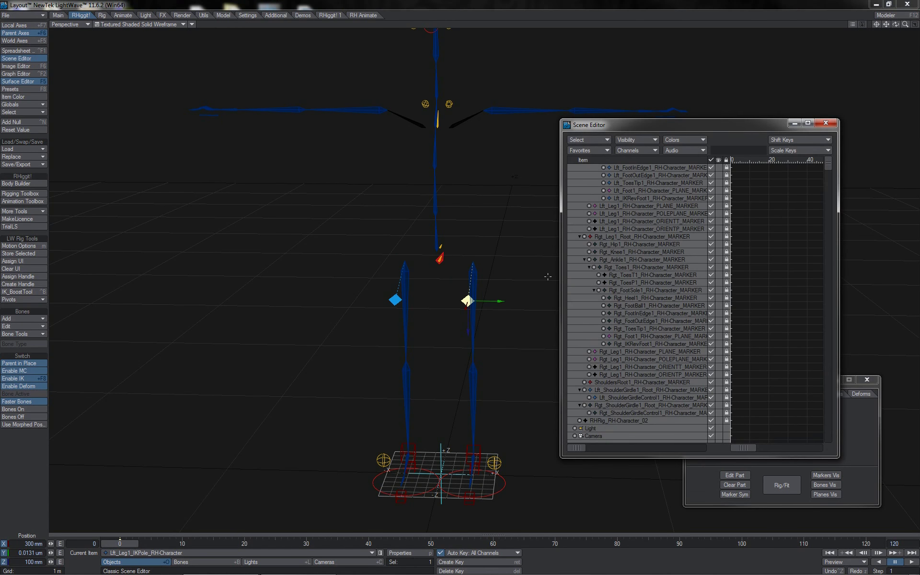
drag(828, 165, 818, 301)
click(674, 314)
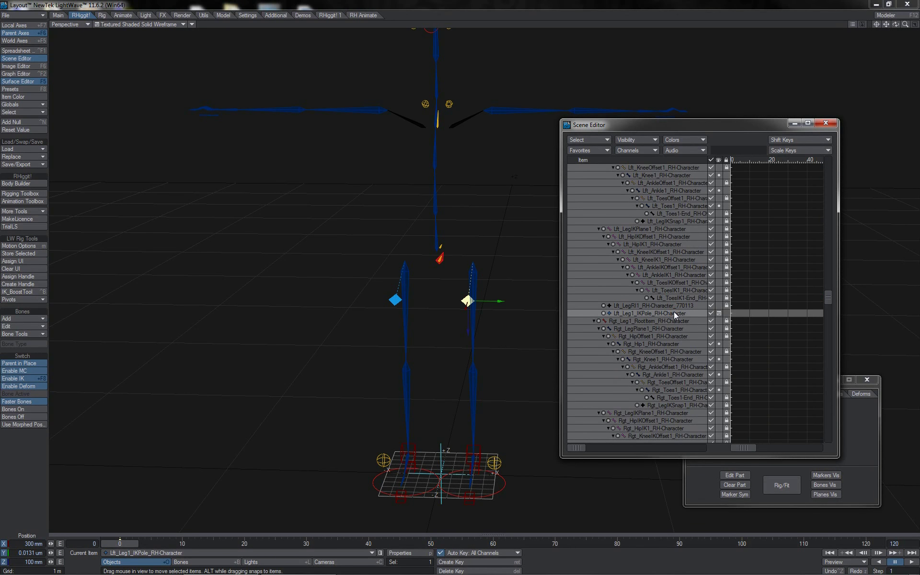
key(m)
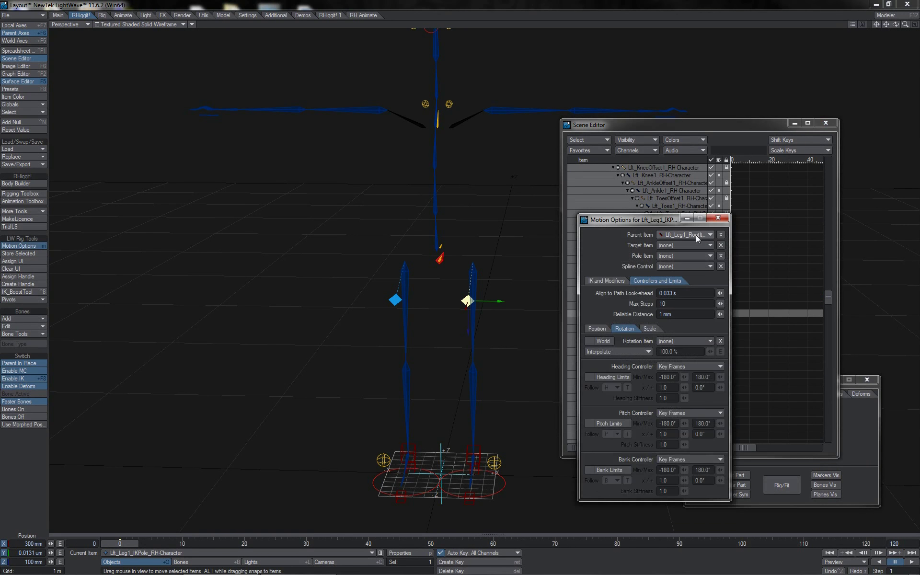
click(717, 218)
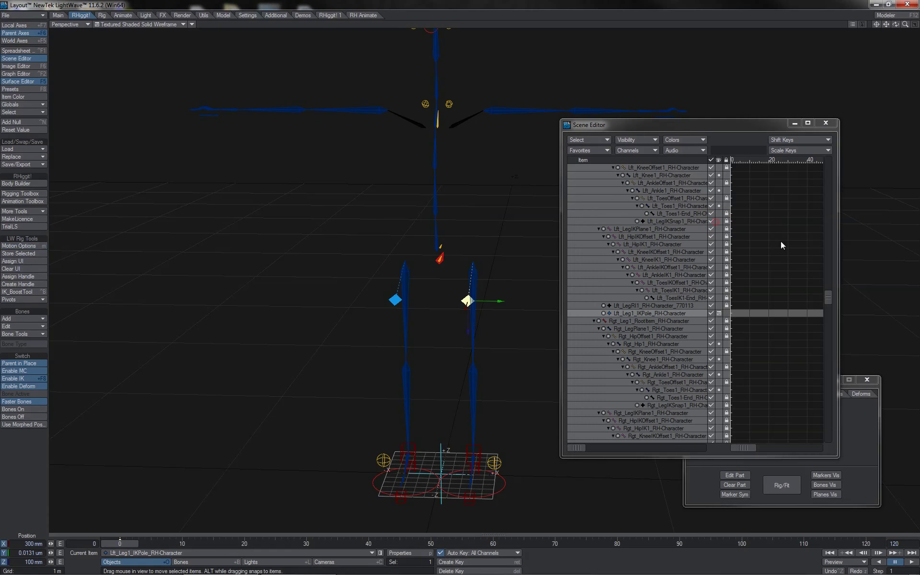
drag(828, 297, 829, 292)
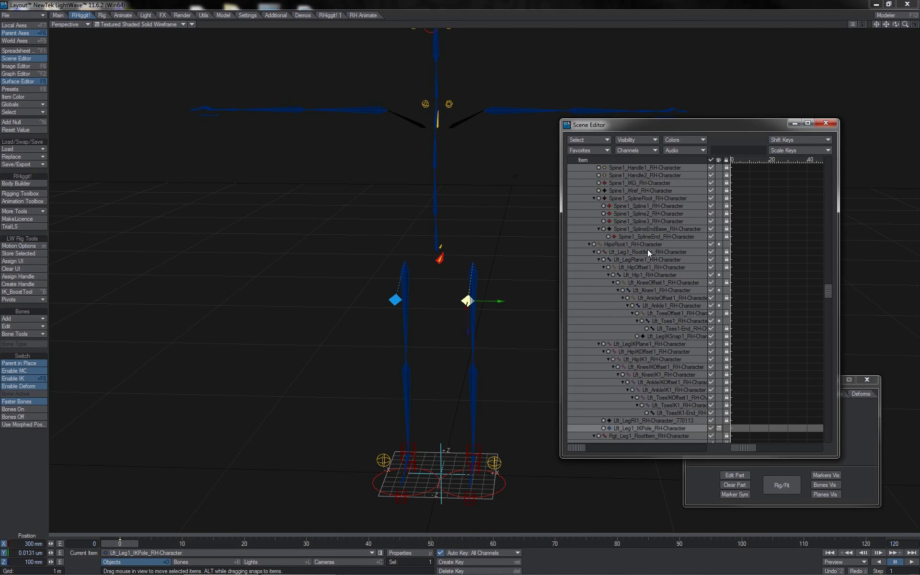
click(647, 251)
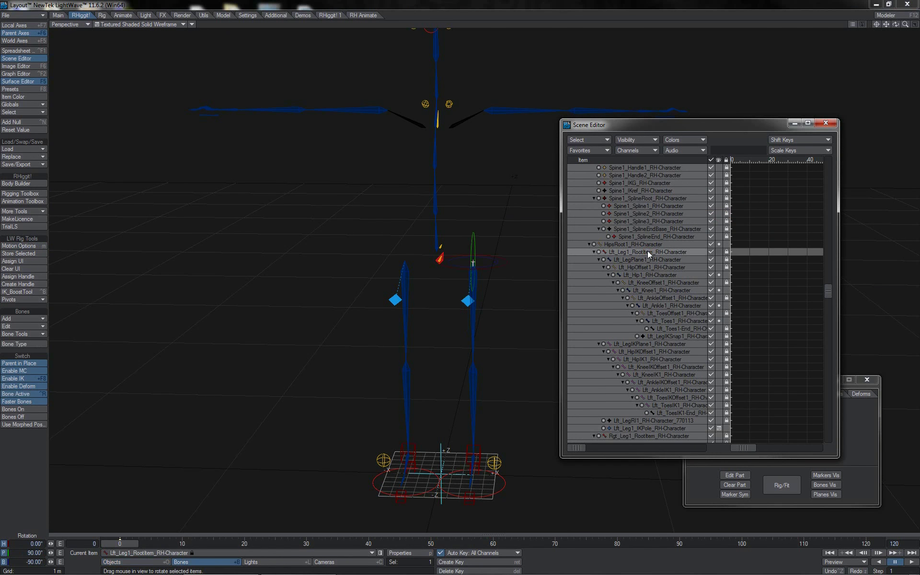
Select the Lft_Leg1_IKG foot controller and examine its place in the Scene Editor hierarchy
click(501, 485)
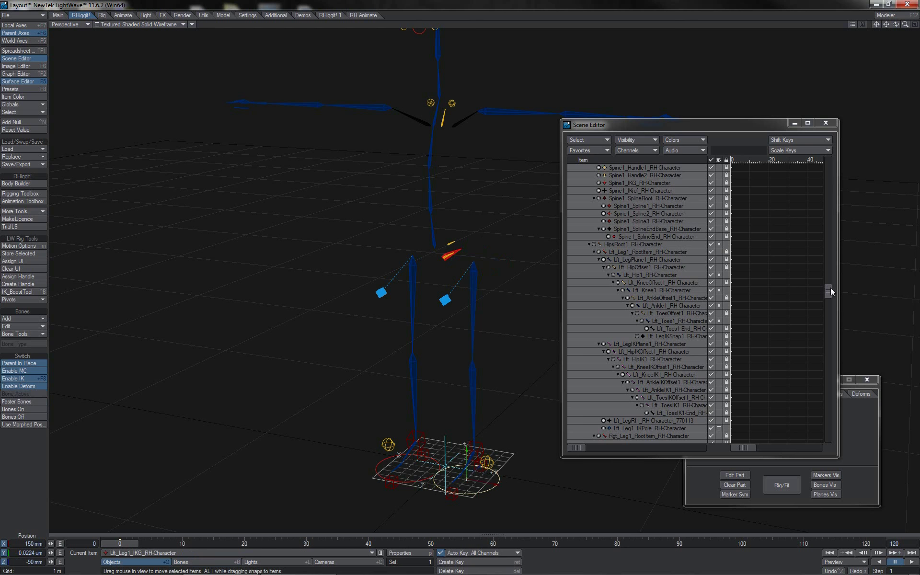
drag(829, 291, 829, 315)
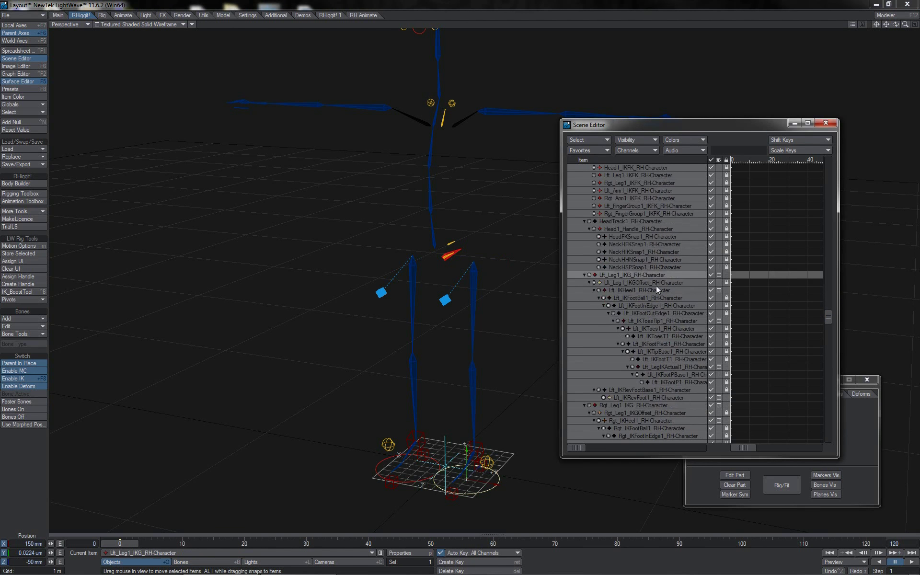
scroll(709, 283, up, 2)
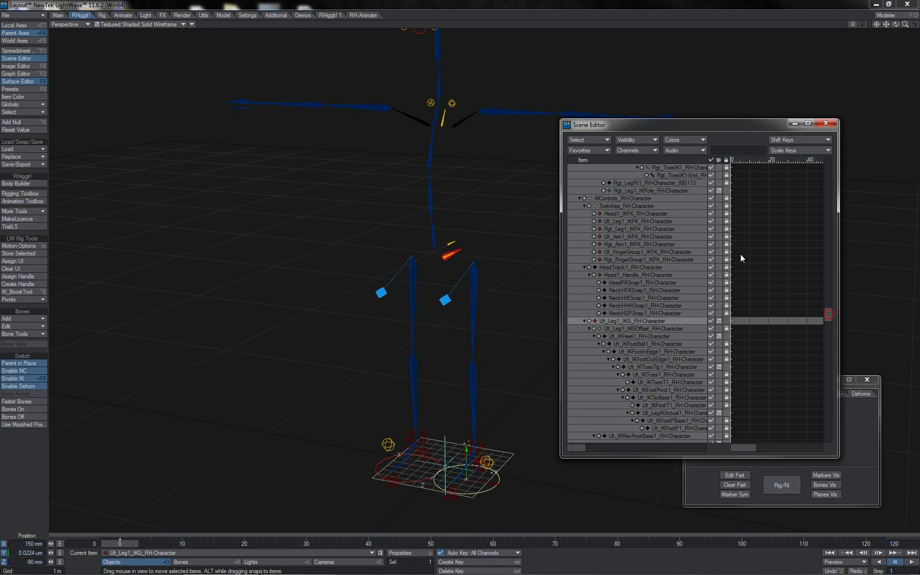
Move the Lft_Leg1_IKG foot controller up and outward to about X 524 mm, Y 465 mm, Z -192 mm
click(643, 198)
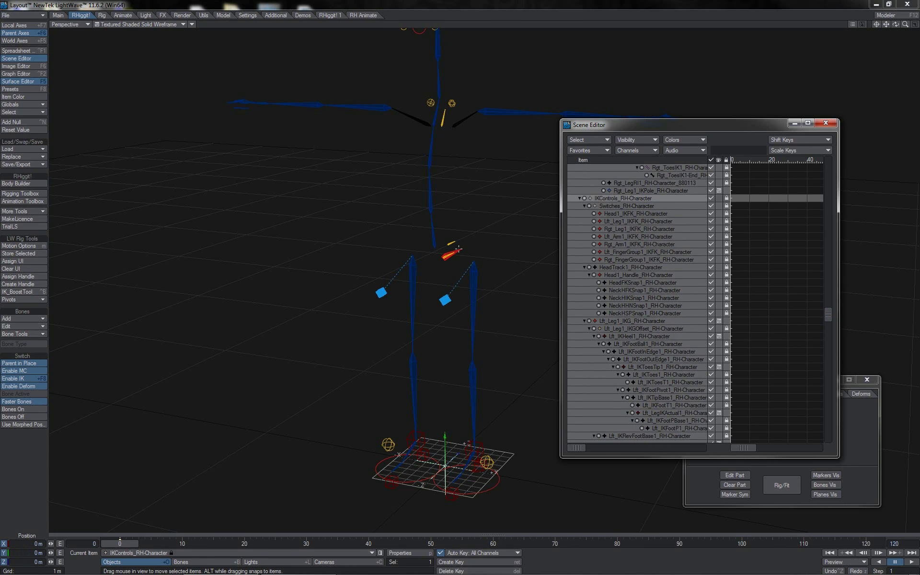
click(497, 471)
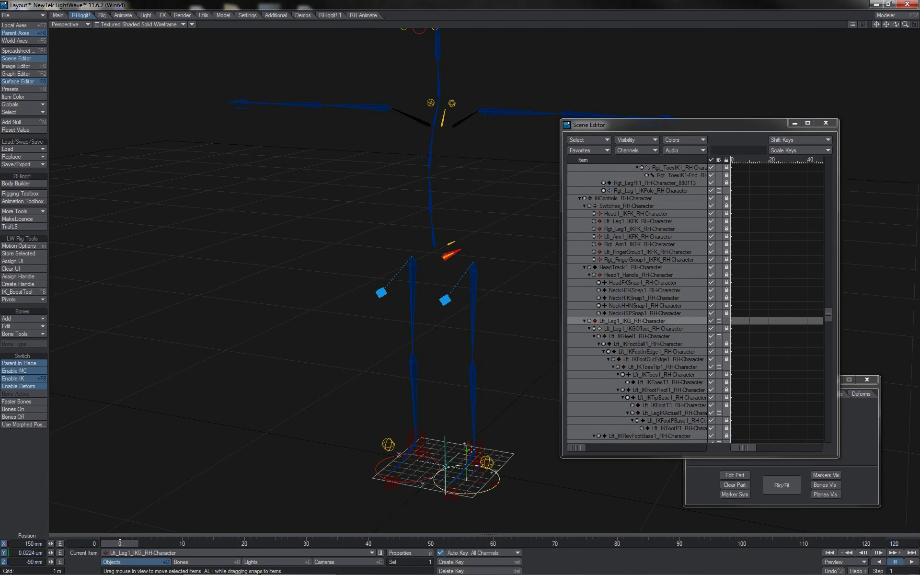
drag(467, 450, 541, 400)
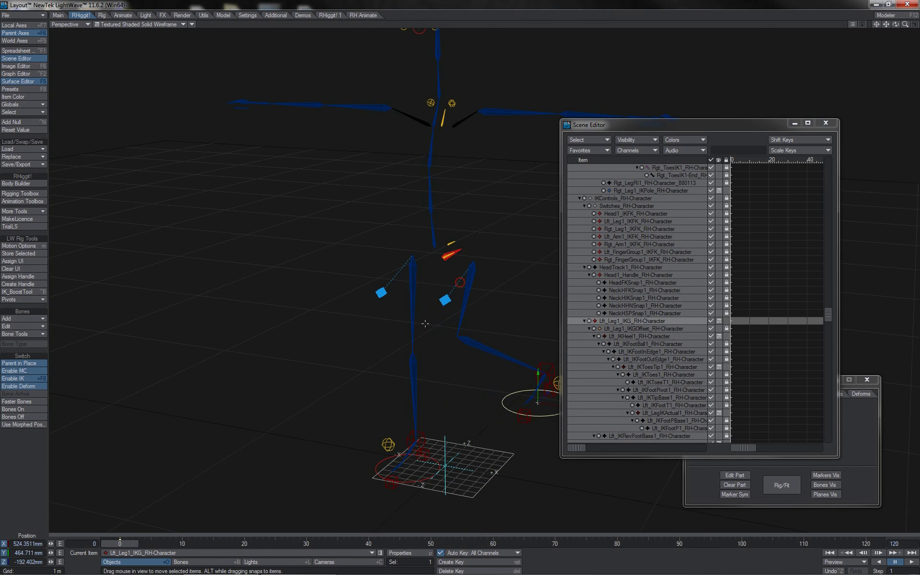
Test rotating the MainRoot bone with the left foot raised, and undo both the rotation and the foot move
click(444, 299)
key(shift+b)
key(y)
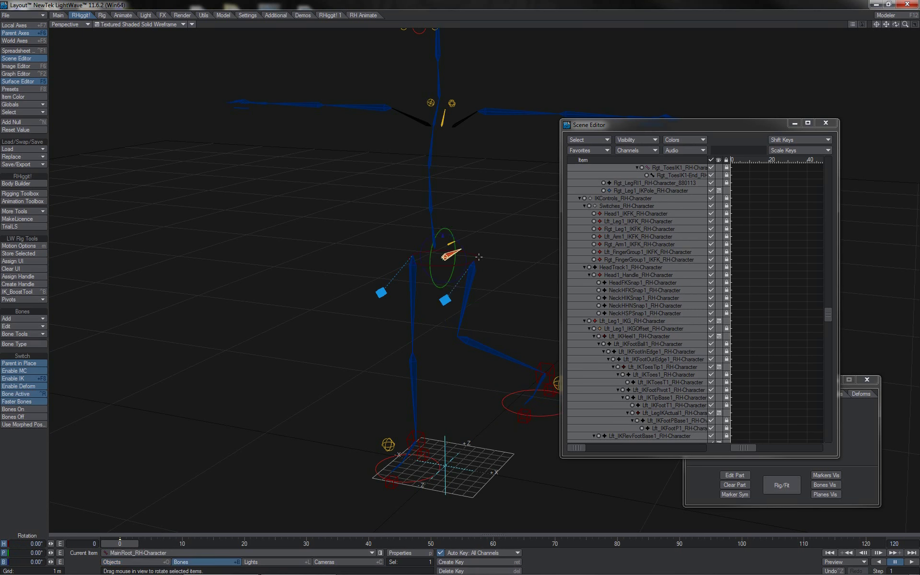
drag(479, 257, 460, 283)
key(Down)
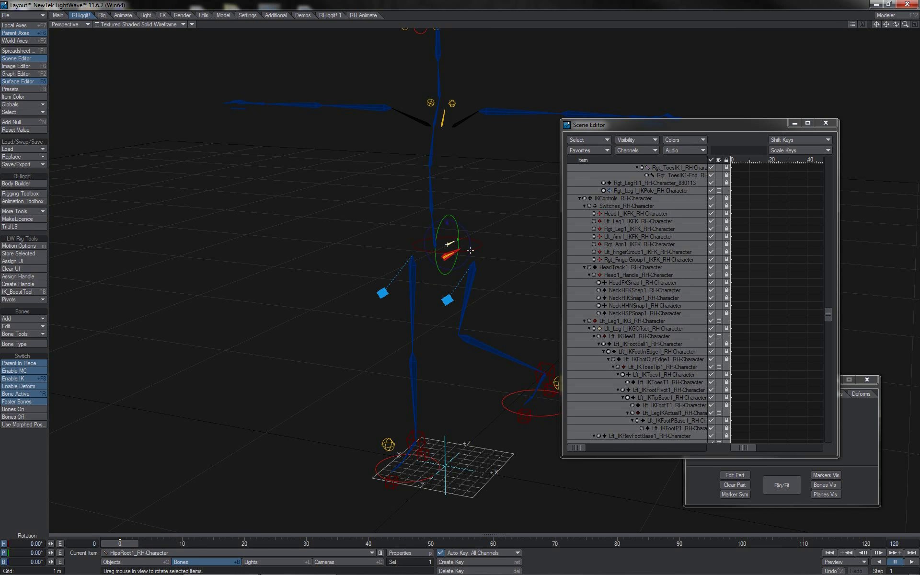
key(Up)
drag(478, 253, 437, 251)
key(ctrl+z)
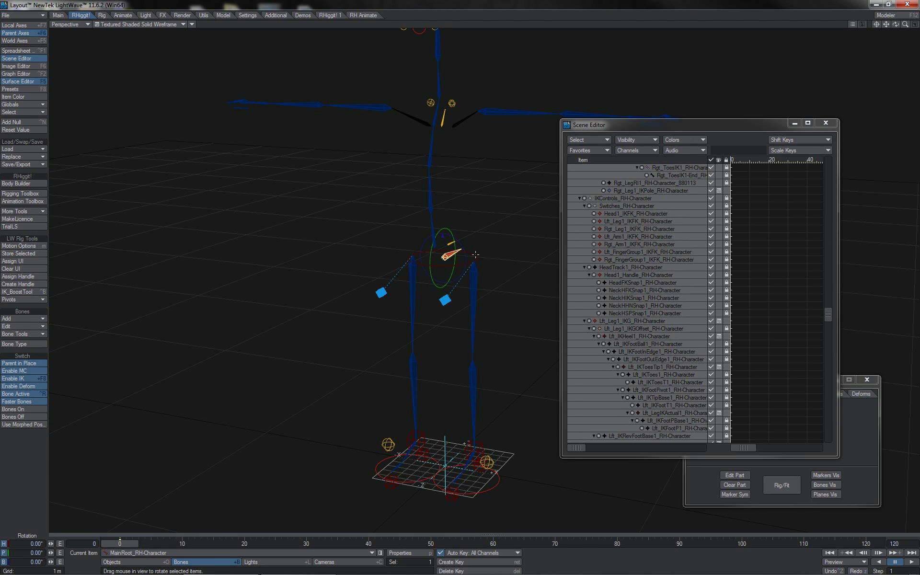
Parent the Lft_Leg1_IKPole and Rgt_Leg1_IKPole controllers to IKControls using the RH Rigging Toolbox
click(445, 300)
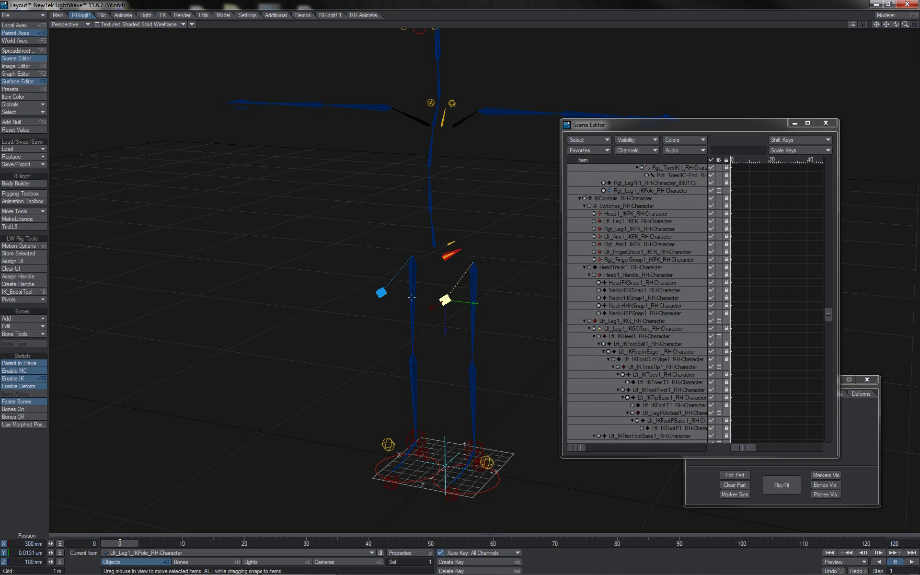
click(186, 191)
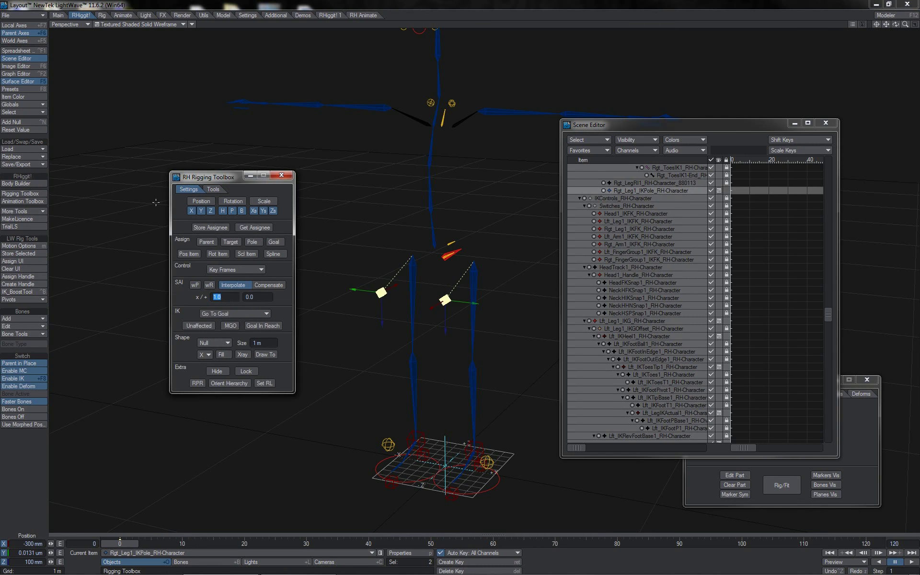
click(207, 226)
click(622, 197)
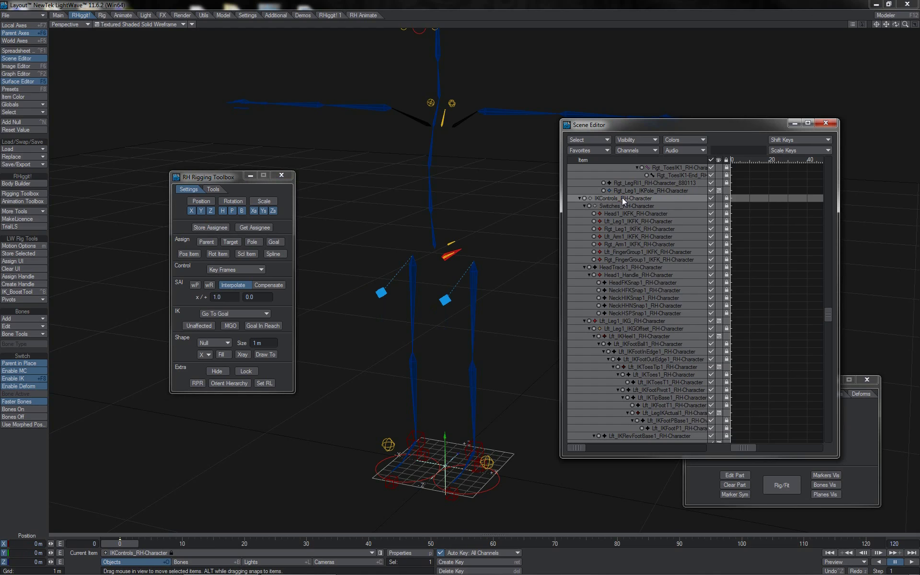
click(207, 242)
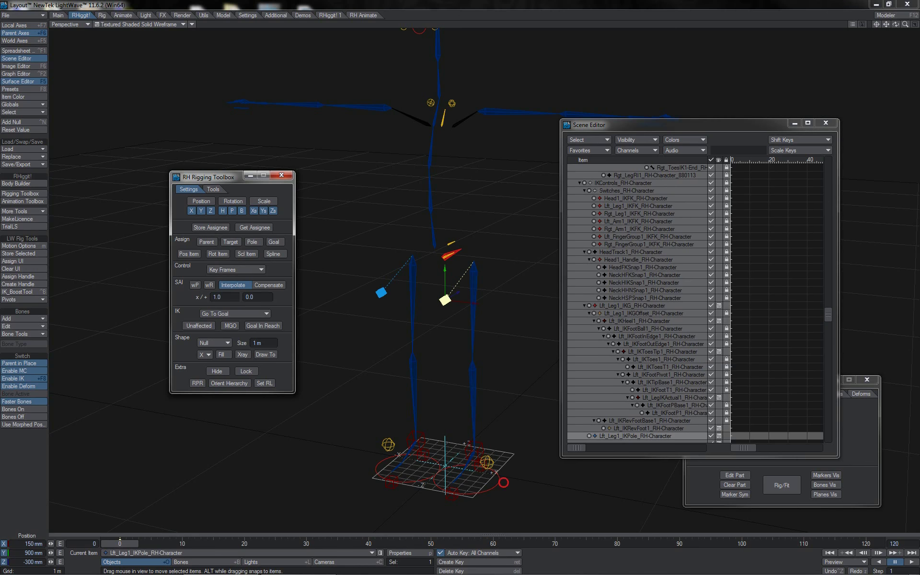
Test the reparented knee poles by moving the Lft_Leg1_IKG foot controller and rotating the MainRoot bone, undoing both changes
click(502, 482)
drag(466, 456, 466, 481)
key(ctrl+z)
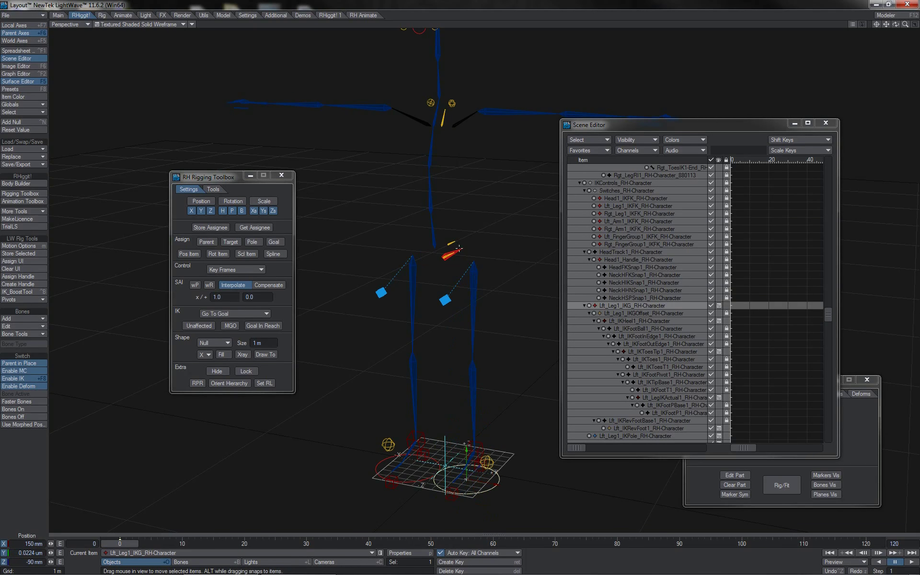
click(450, 256)
key(y)
drag(472, 254, 442, 255)
Parent the Lft_Leg1_IKPole controller to the Lft_Leg1_IKG foot controller using the stored assignee
click(448, 300)
key(t)
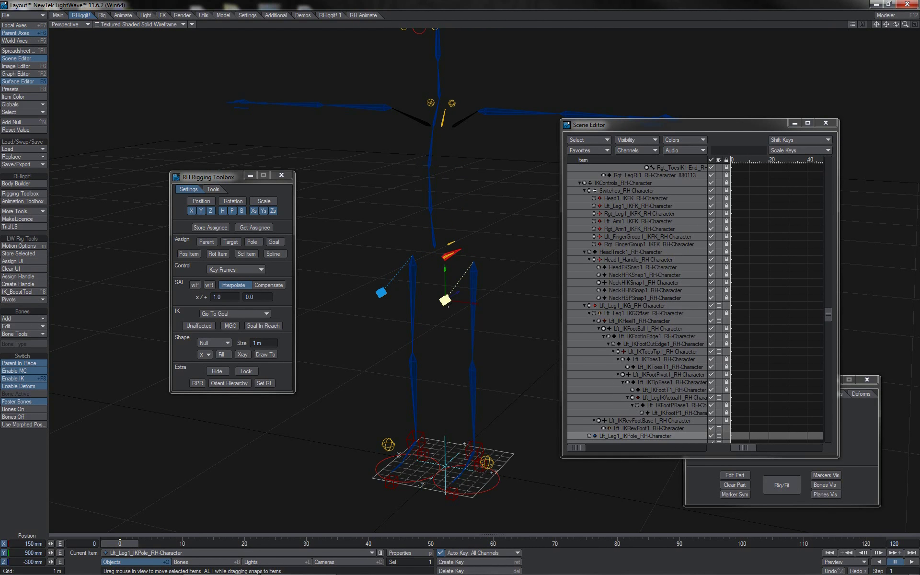
click(213, 227)
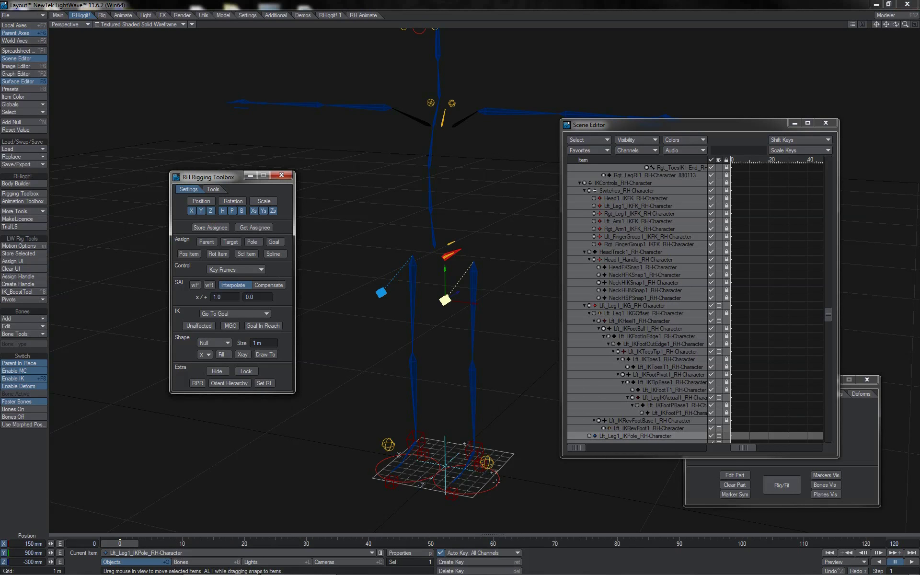
click(496, 481)
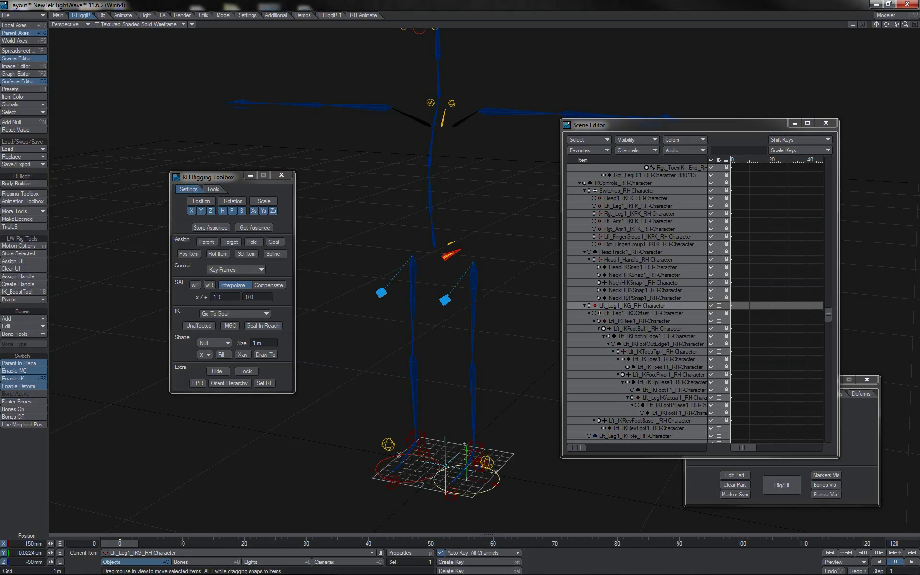
click(498, 479)
Test raising the Lft_Leg1_IKG controller and rotating its heading to about -41°, and rig the character again with Rig/Fit
mouse_move(468, 461)
right_down()
mouse_move(469, 409)
mouse_move(467, 460)
right_up()
key(y)
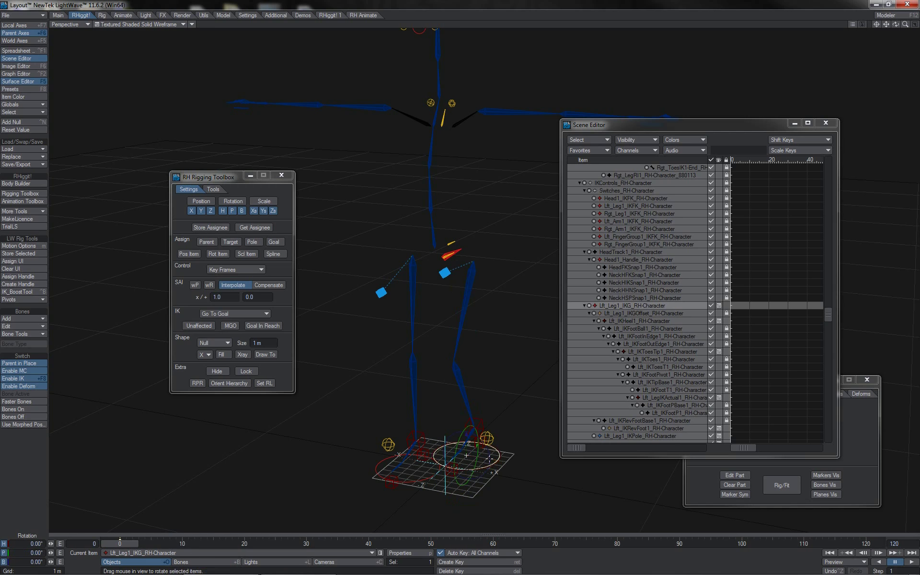
drag(467, 459, 466, 455)
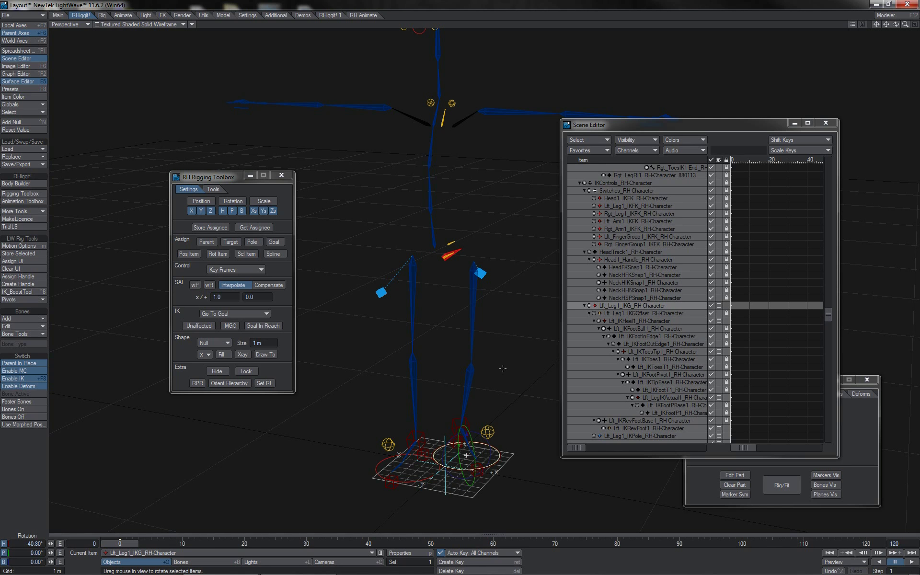
click(792, 486)
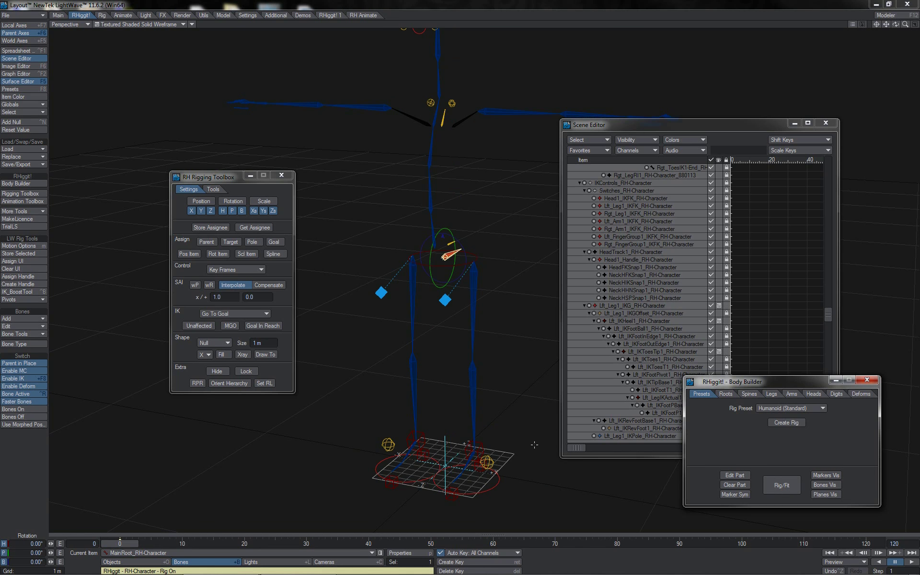
Test rotating the Lft_IKToesTip1 controller's heading to about -9.5°, undo it, and examine the left foot controls in the Scene Editor hierarchy
click(452, 496)
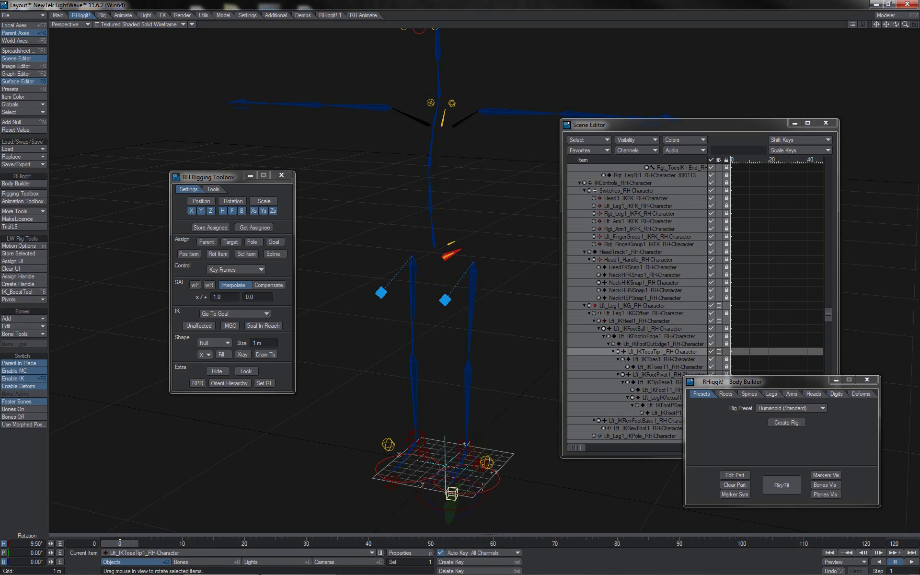
key(ctrl+z)
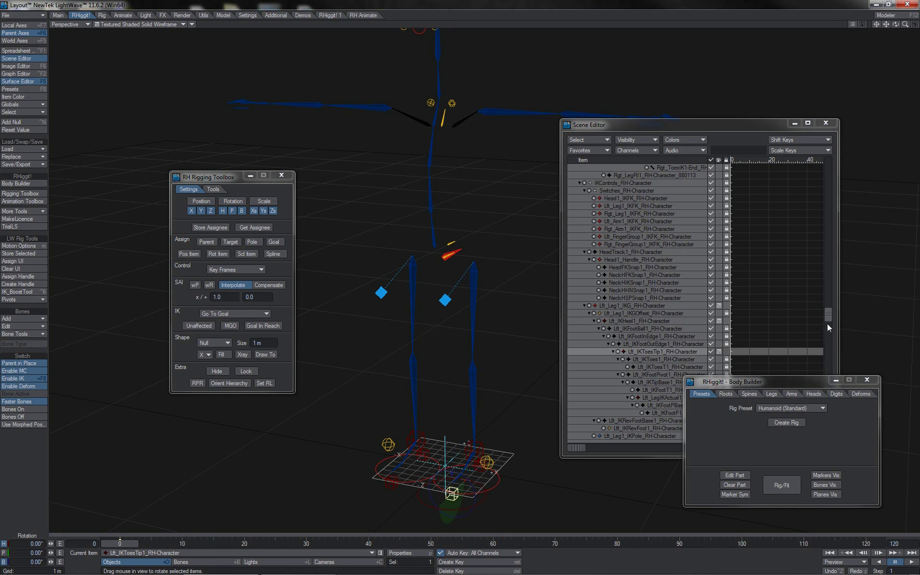
drag(827, 319, 828, 325)
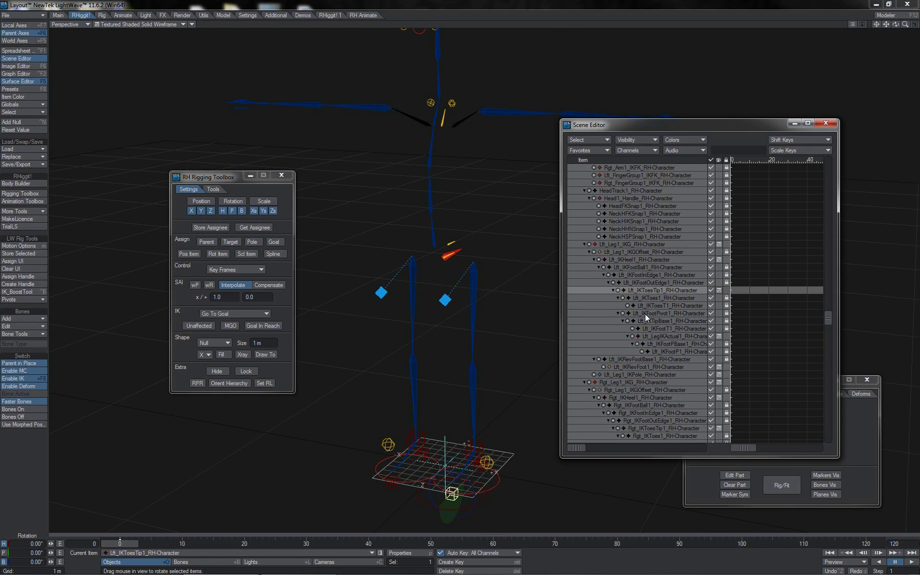
click(858, 423)
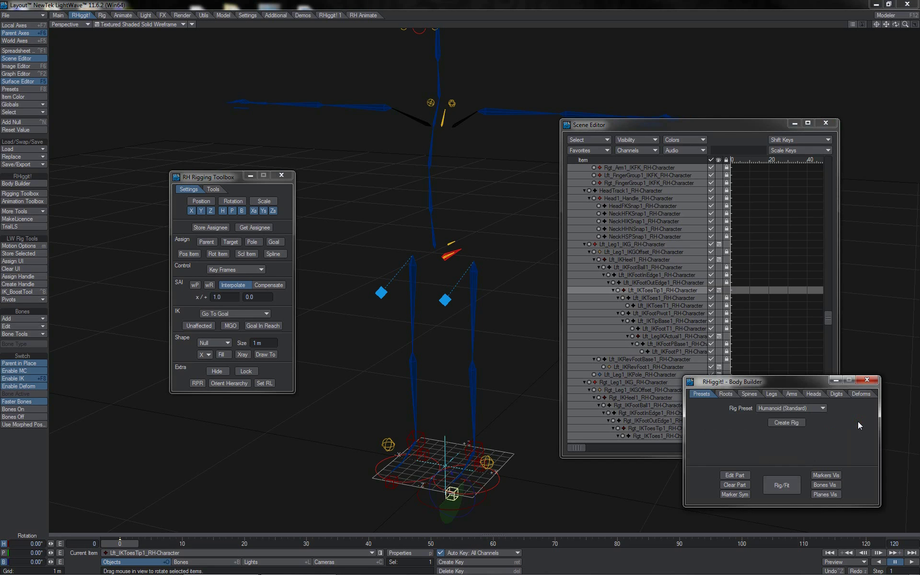